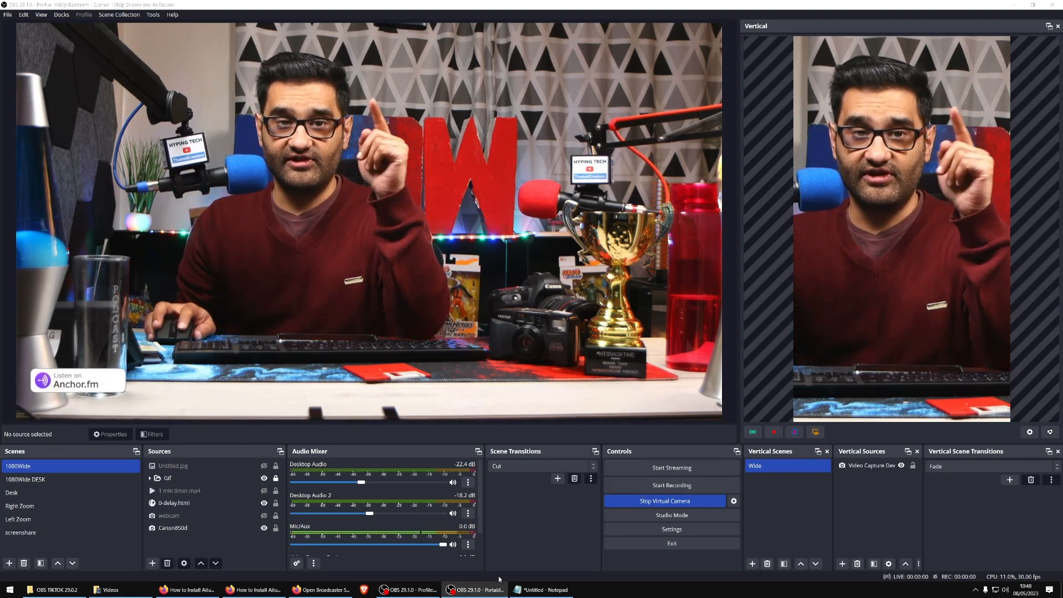
Step: Request the OBS Studio 29.1 Windows installer from the OBS website and cancel saving the file
left_click(322, 589)
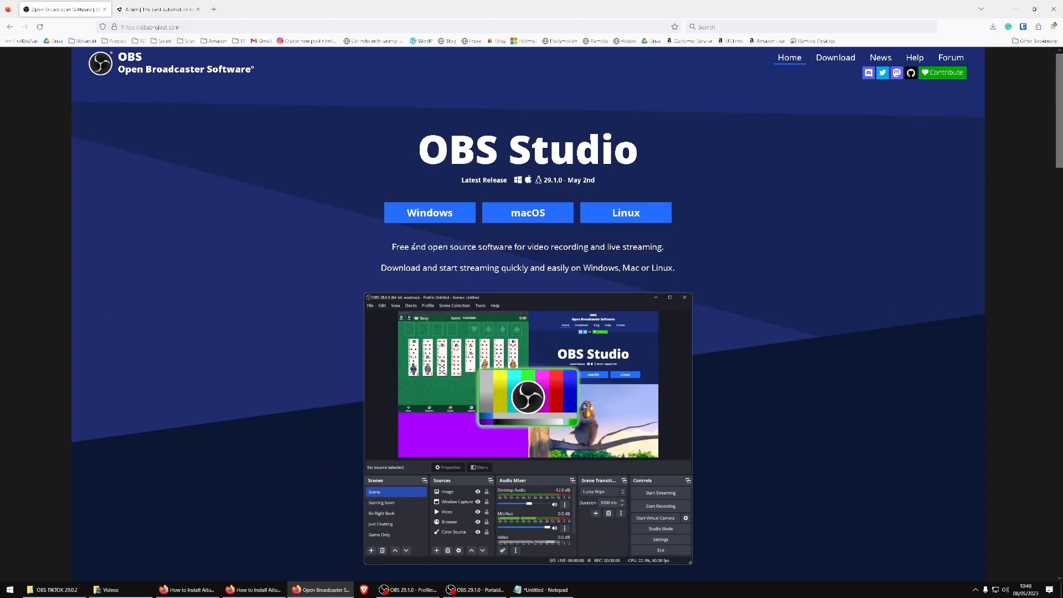
left_click(437, 219)
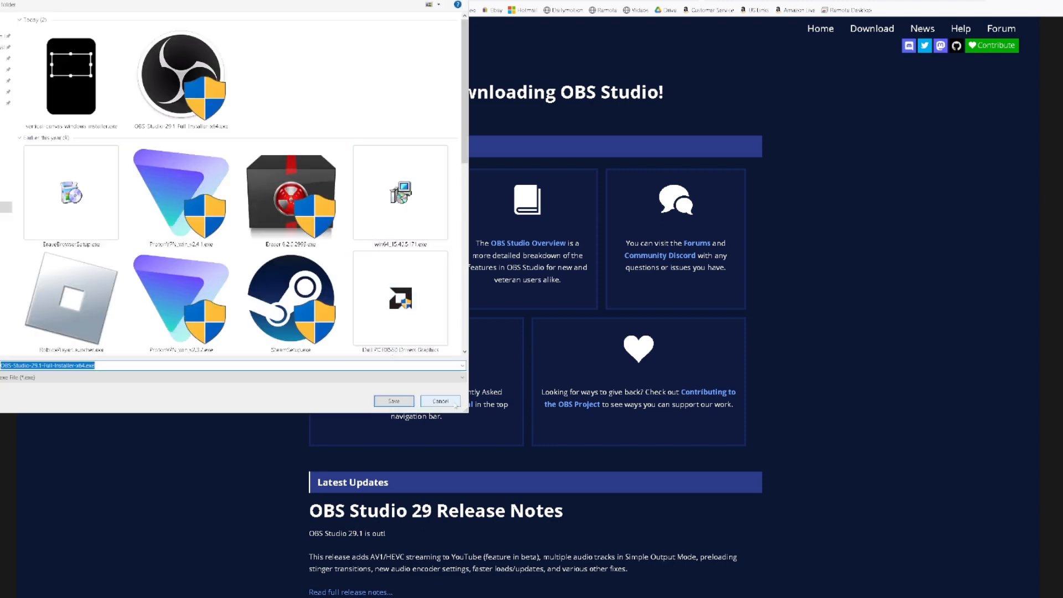
left_click(454, 402)
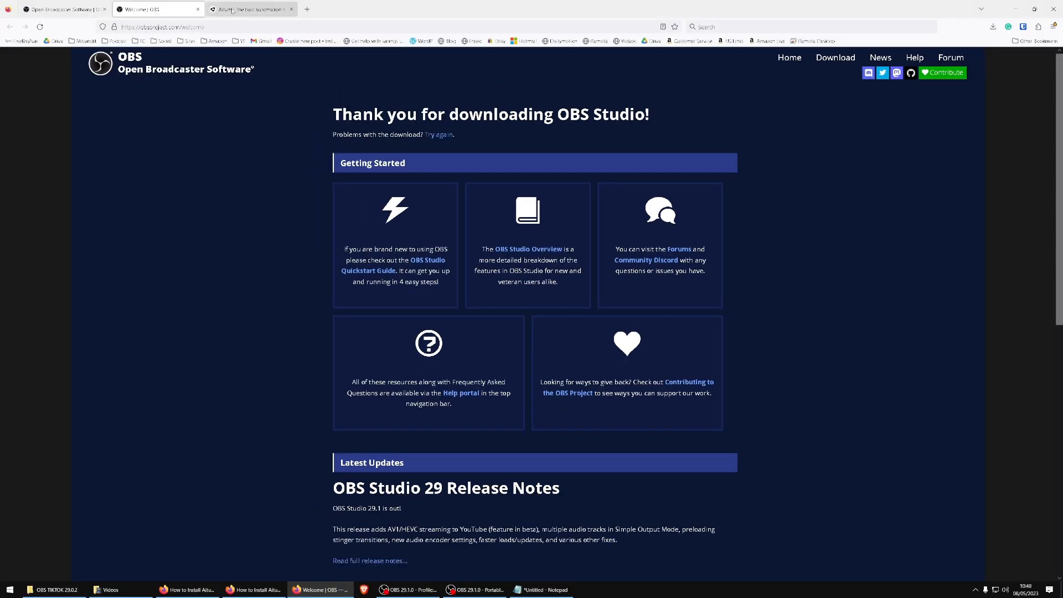
left_click(1017, 6)
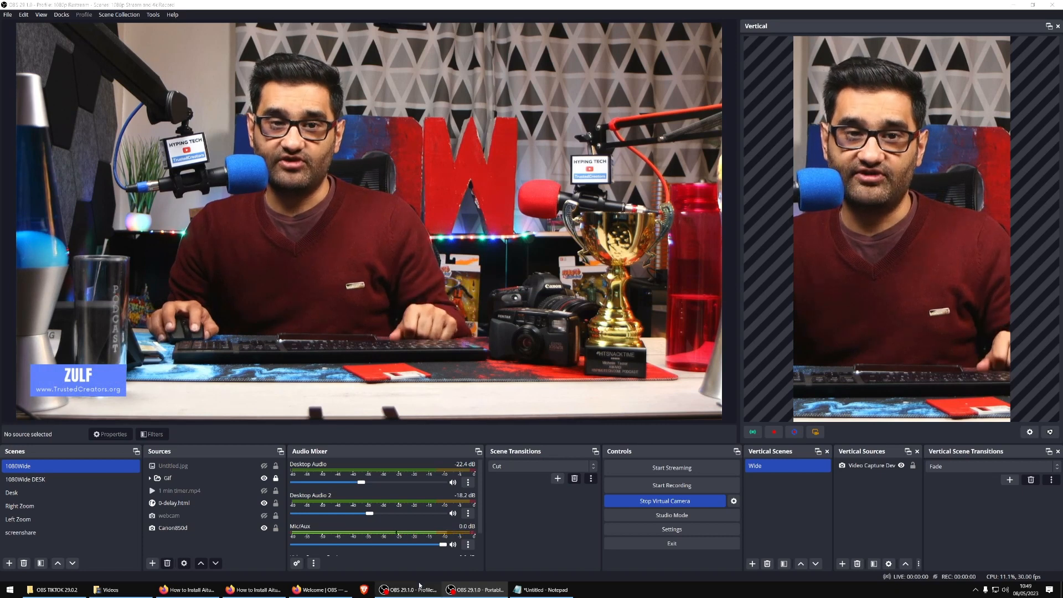
Step: Request the free Aitum Vertical plugin installer from the Aitum website and cancel saving the file
mouse_move(422, 588)
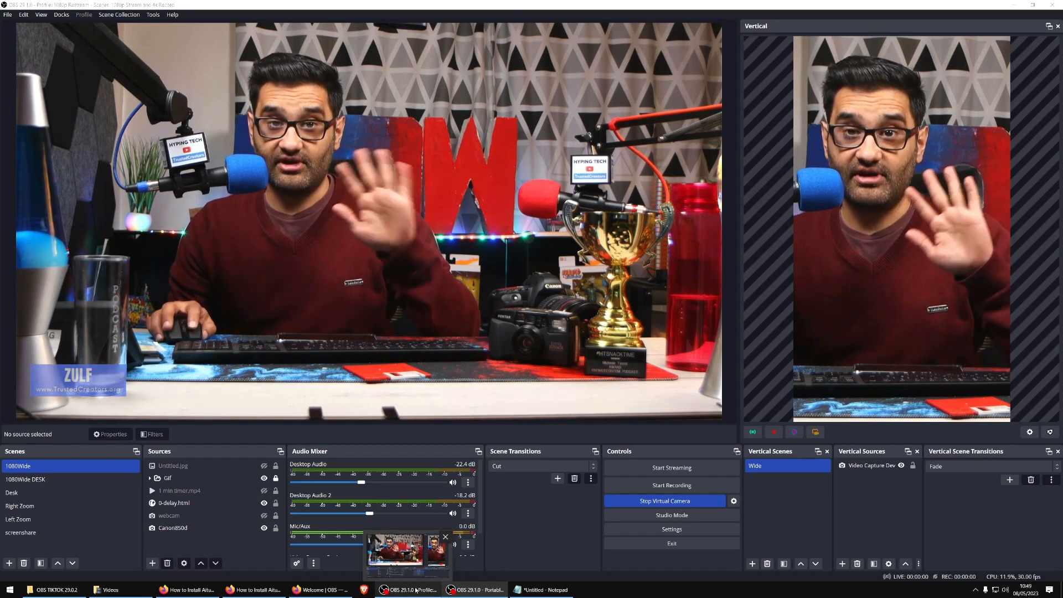
left_click(320, 590)
left_click(248, 5)
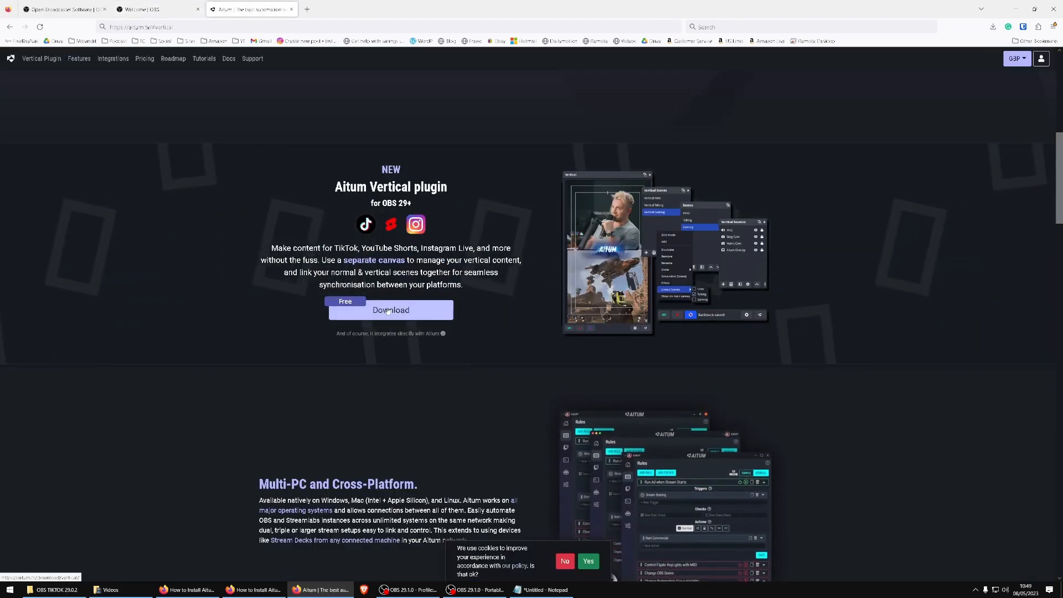
left_click(424, 316)
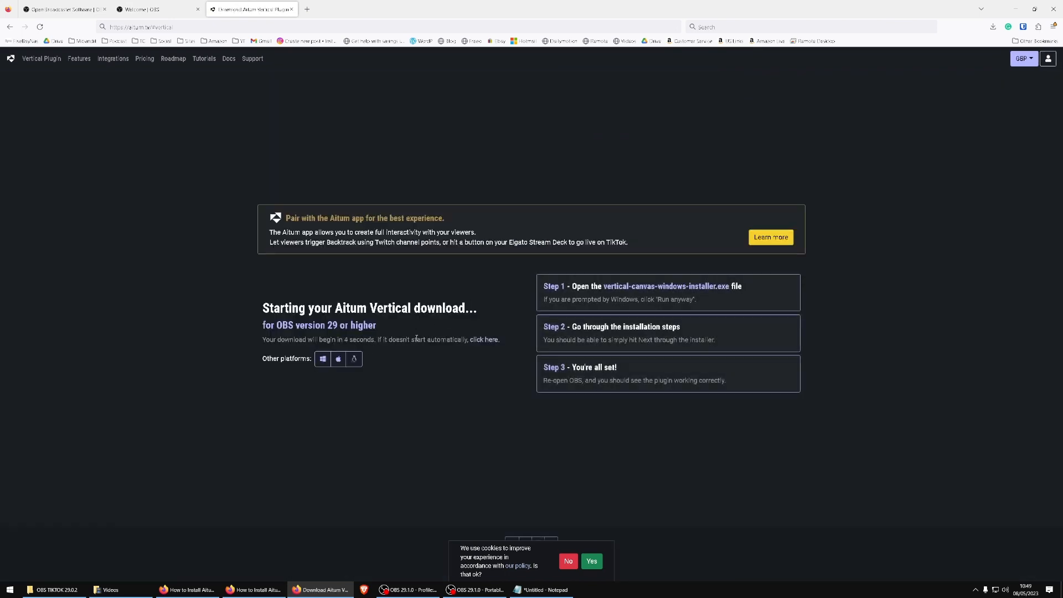
left_click(1022, 7)
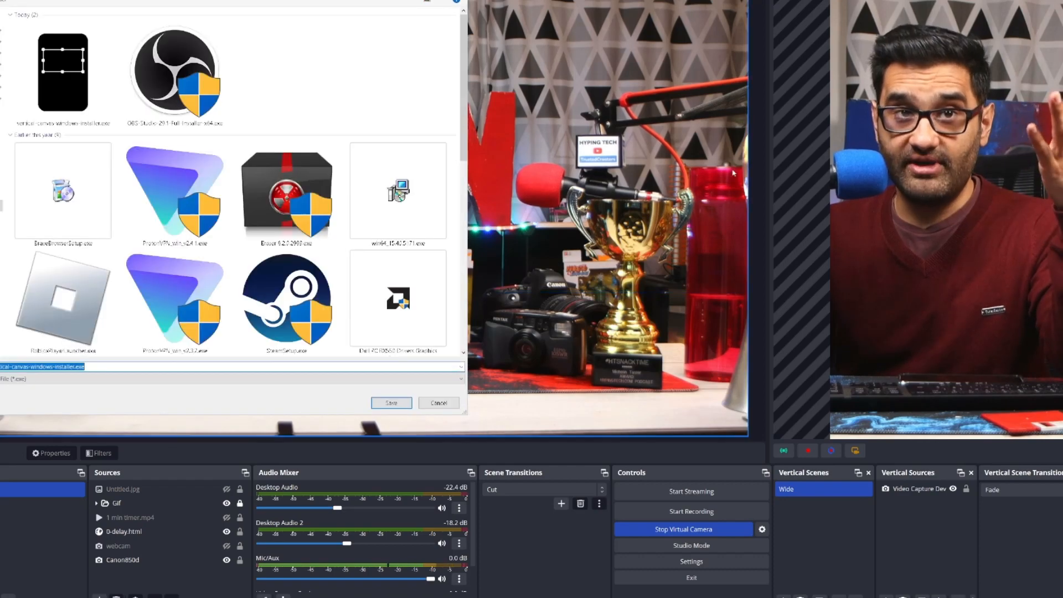
key("Escape")
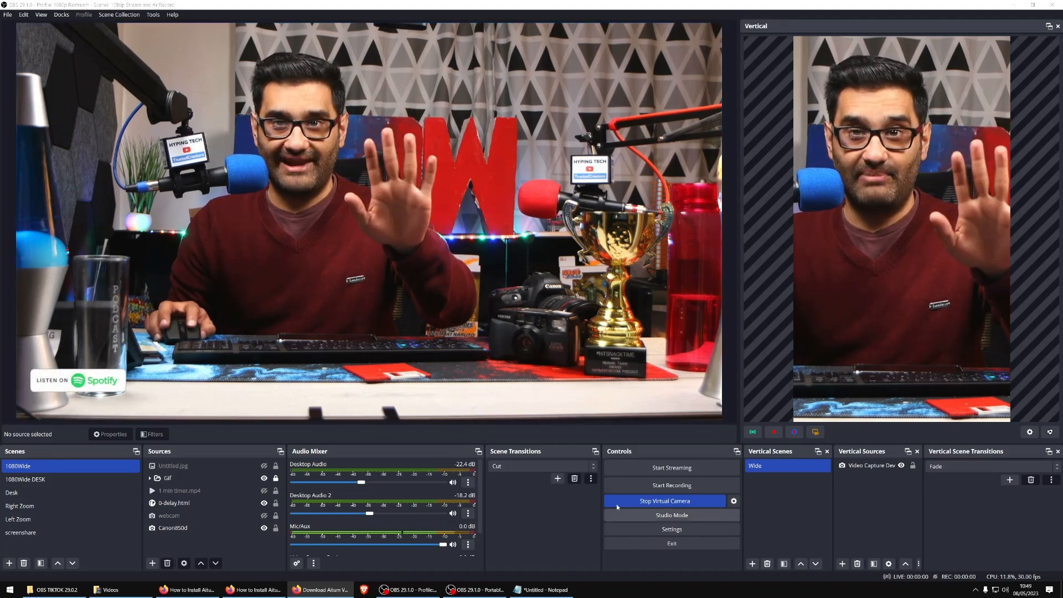
Step: Hide the vertical canvas's video capture source, and preview the 1080Wide DESK scene before returning to 1080Wide
left_click(903, 466)
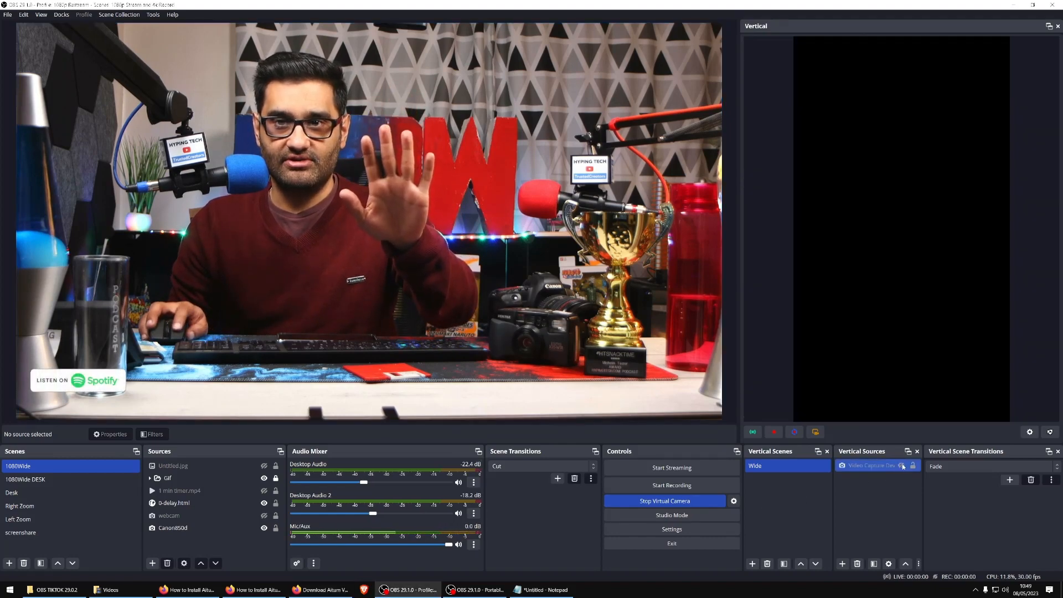
left_click(399, 255)
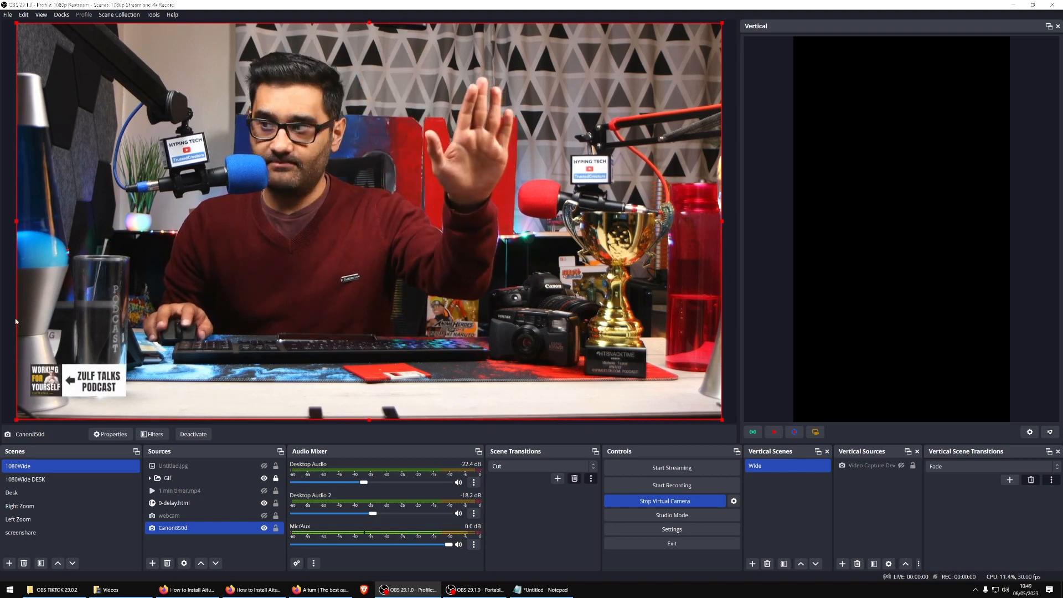
left_click(69, 478)
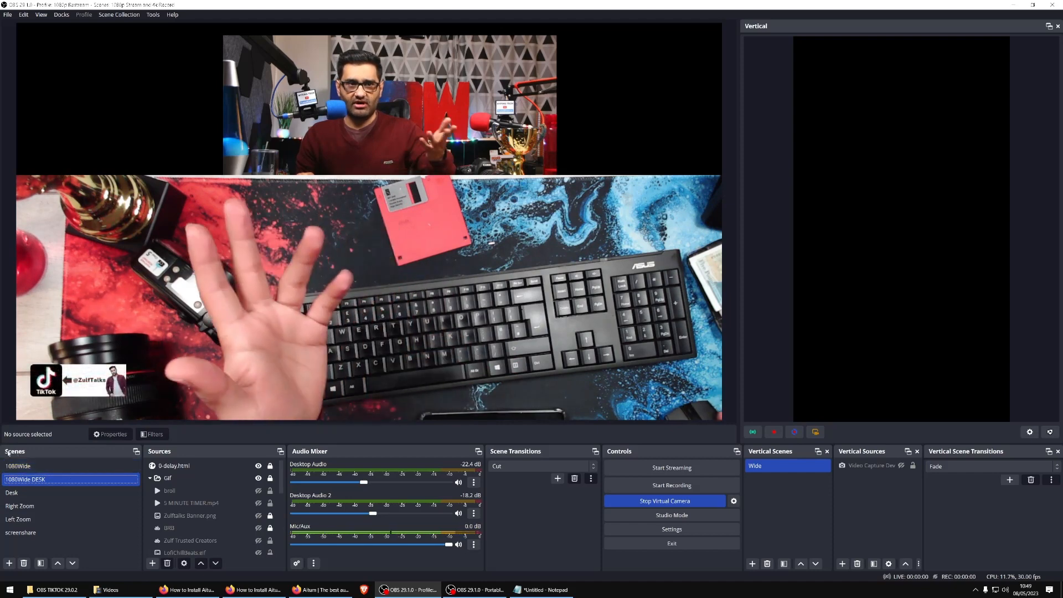
left_click(19, 466)
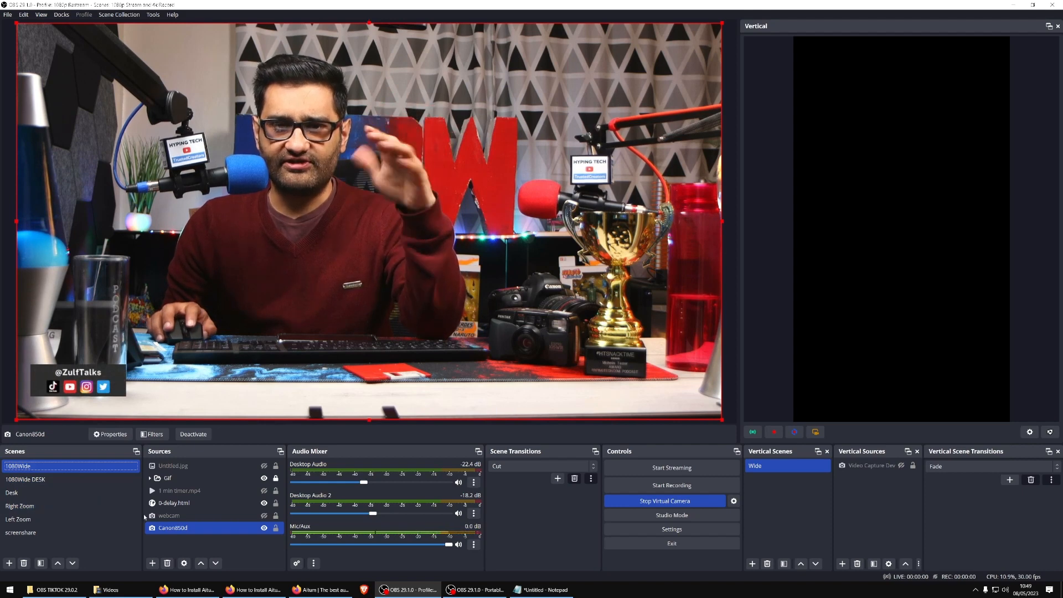
Step: Show the video capture source on the vertical canvas and hide it again
left_click(275, 517, "ctrl")
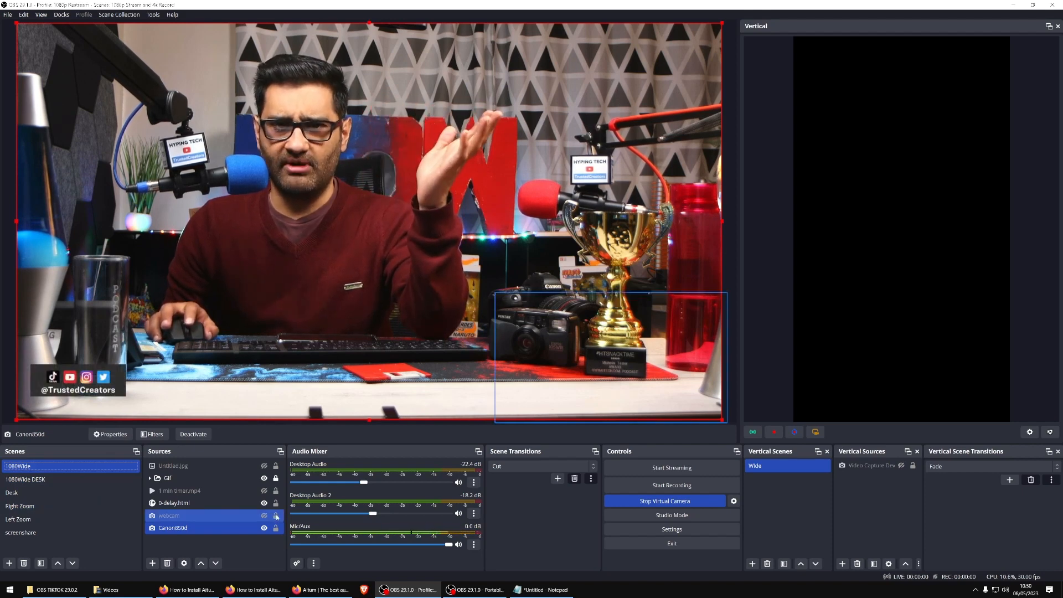
left_click(277, 517, "ctrl")
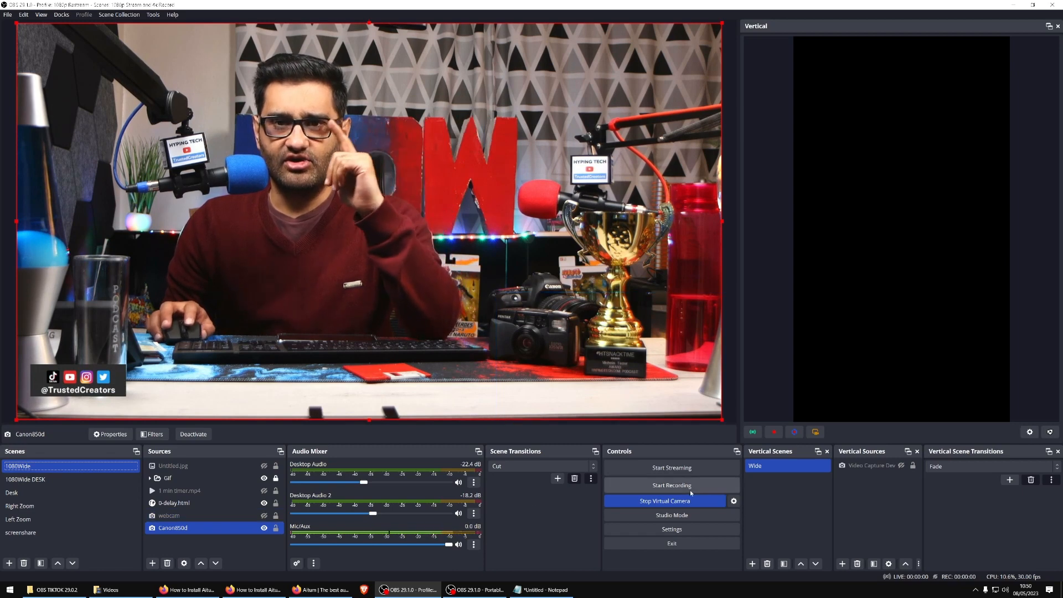
left_click(902, 466)
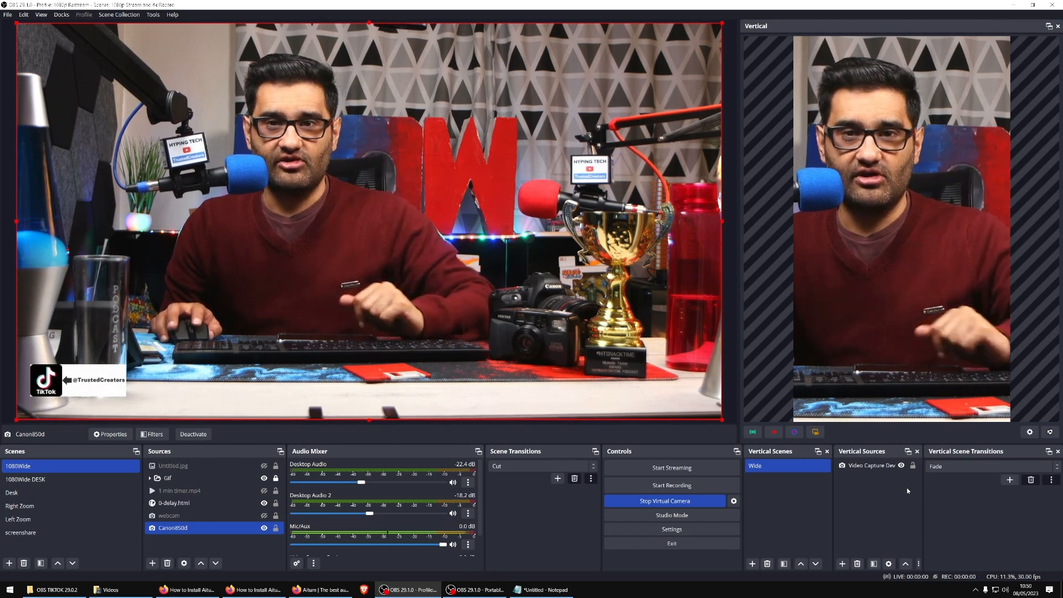
left_click(901, 465)
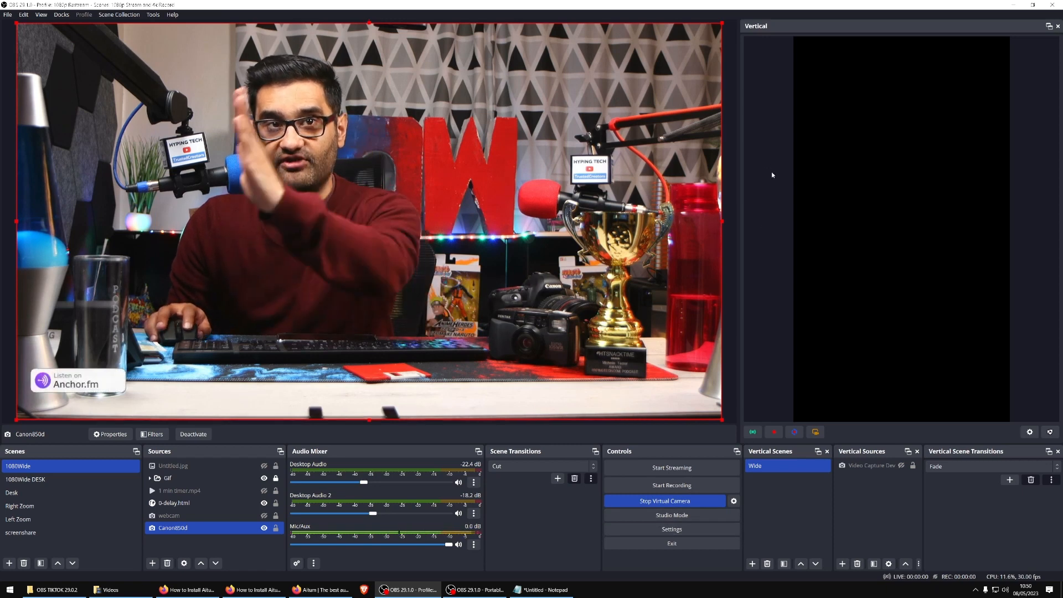
Step: Remove the Wide scene from the vertical scenes
left_click(793, 465)
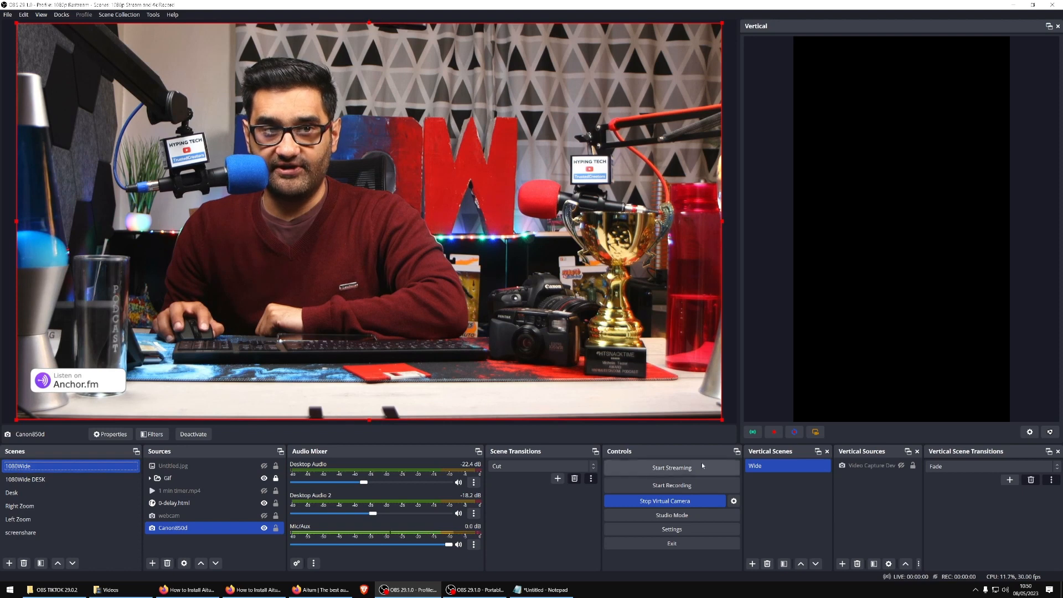
left_click(776, 466)
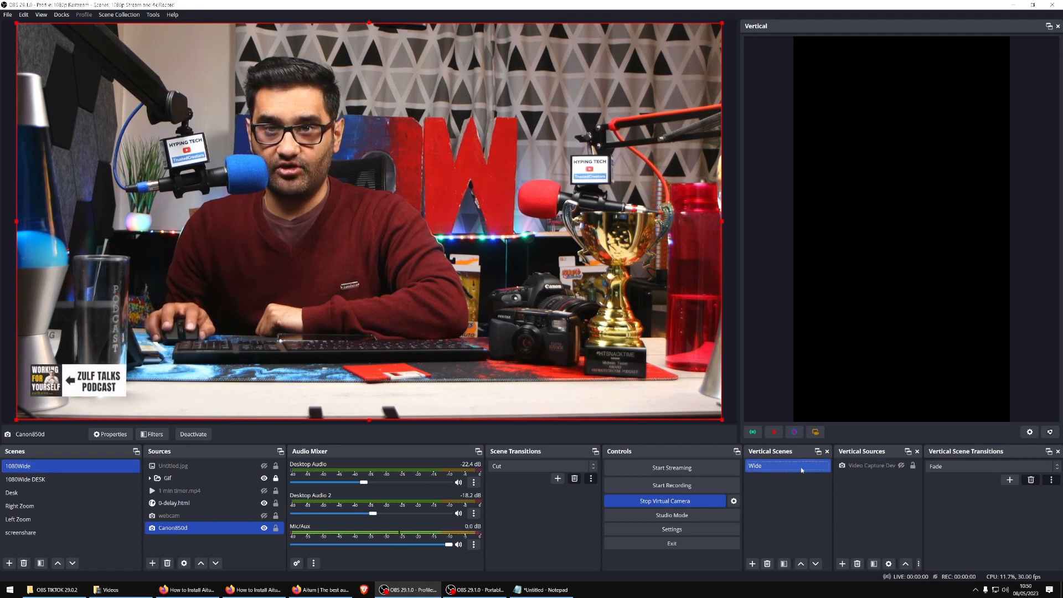
right_click(800, 466)
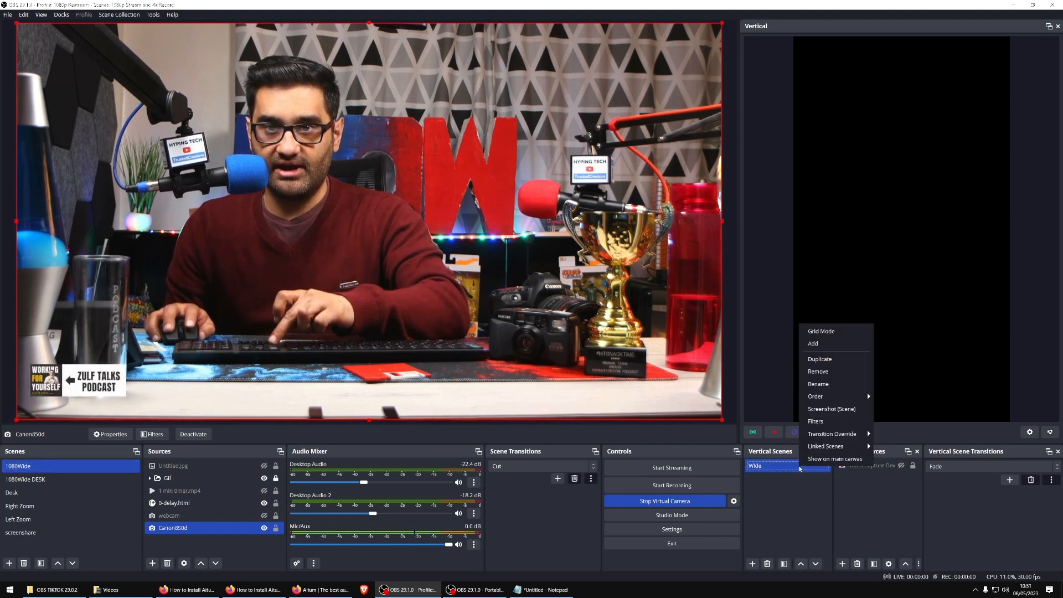
left_click(846, 371)
left_click(554, 297)
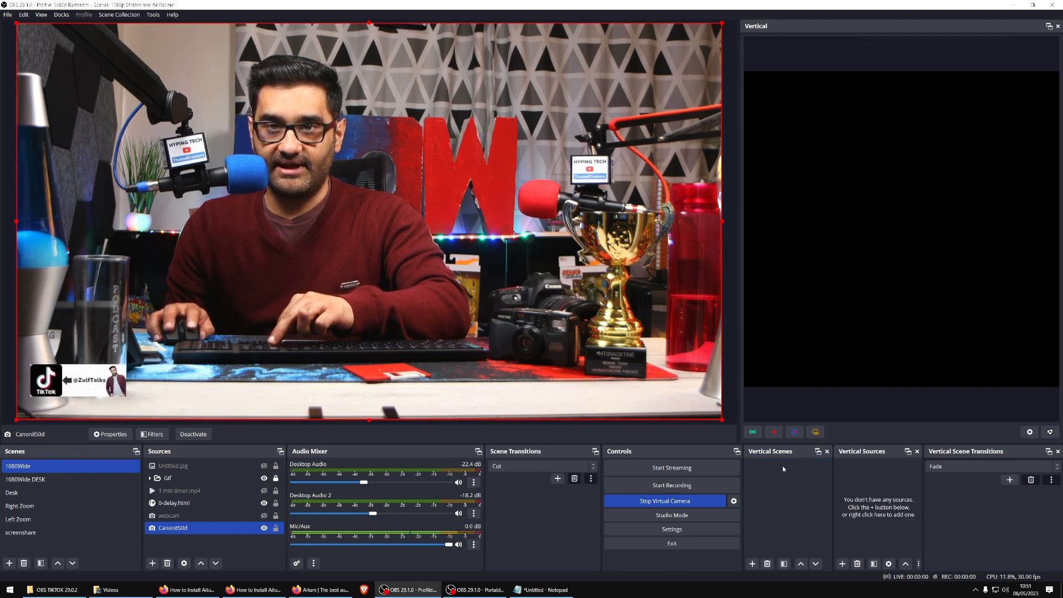
Step: Add a new vertical scene named 1080WideV
right_click(802, 467)
left_click(813, 474)
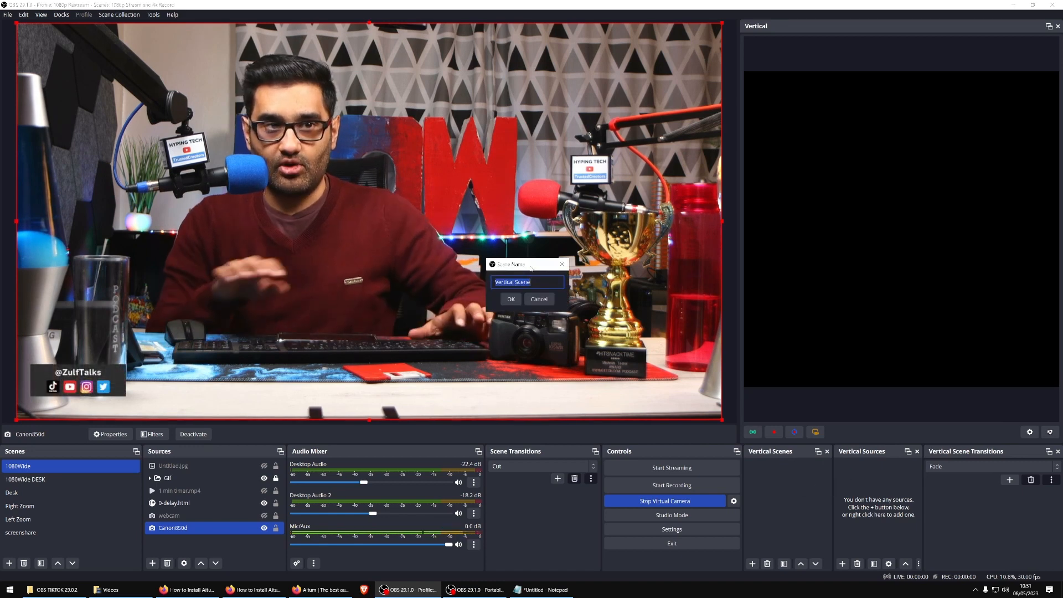
type("108")
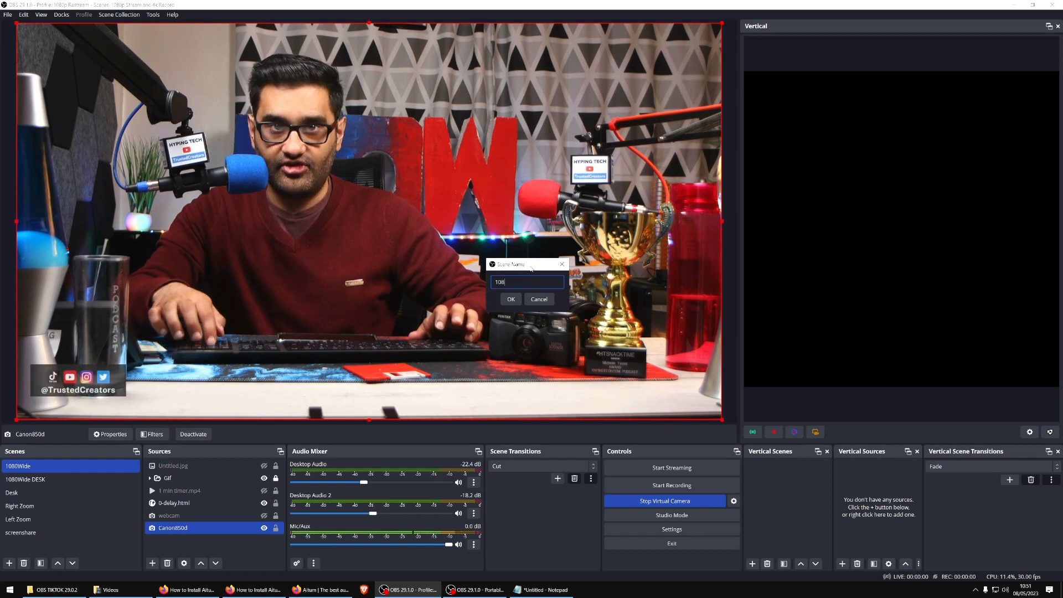
type("0Wide")
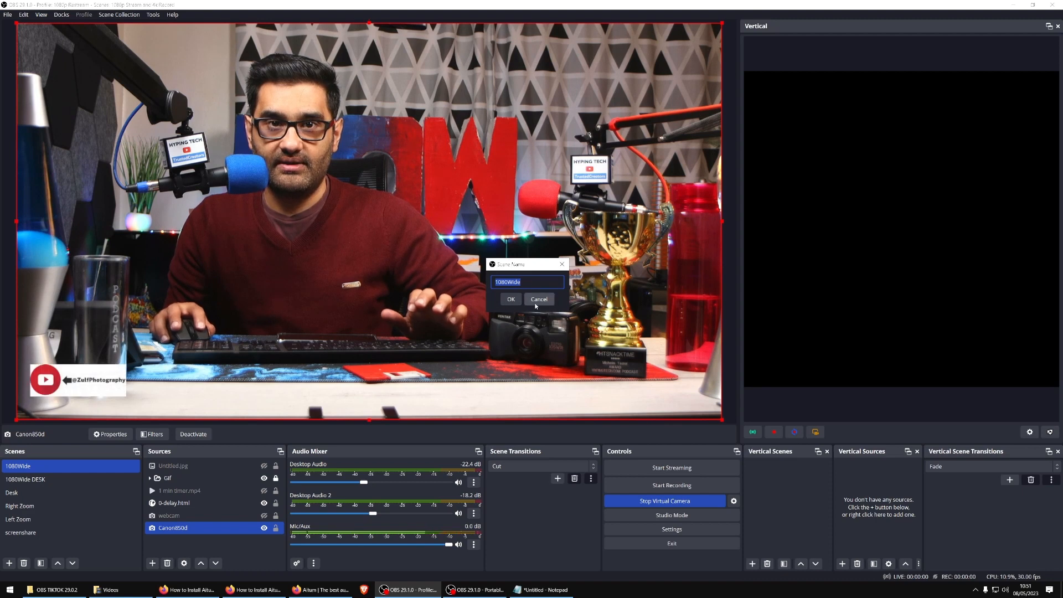
left_click(527, 282)
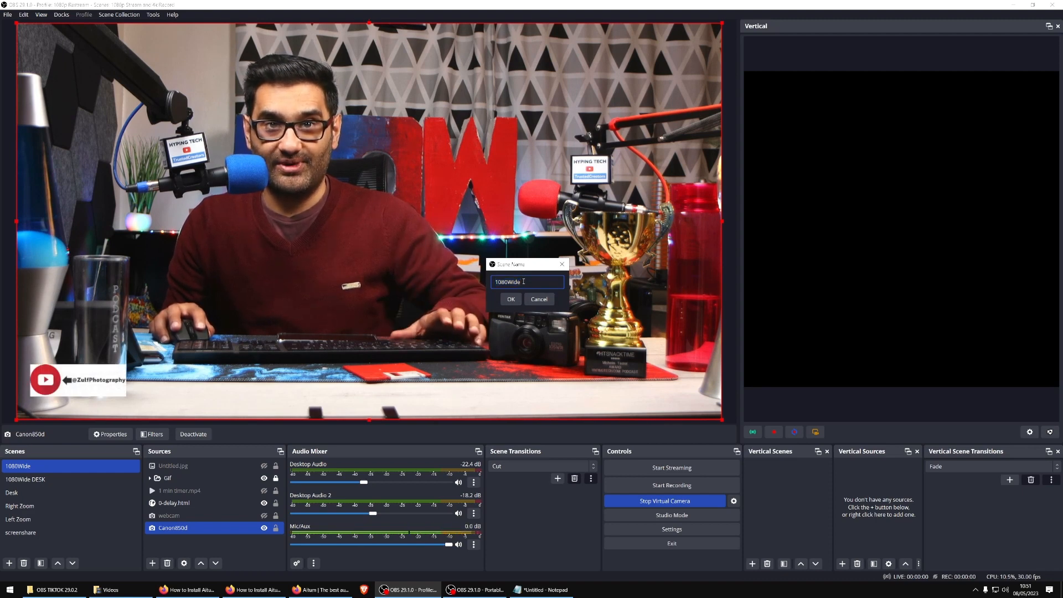
type("V")
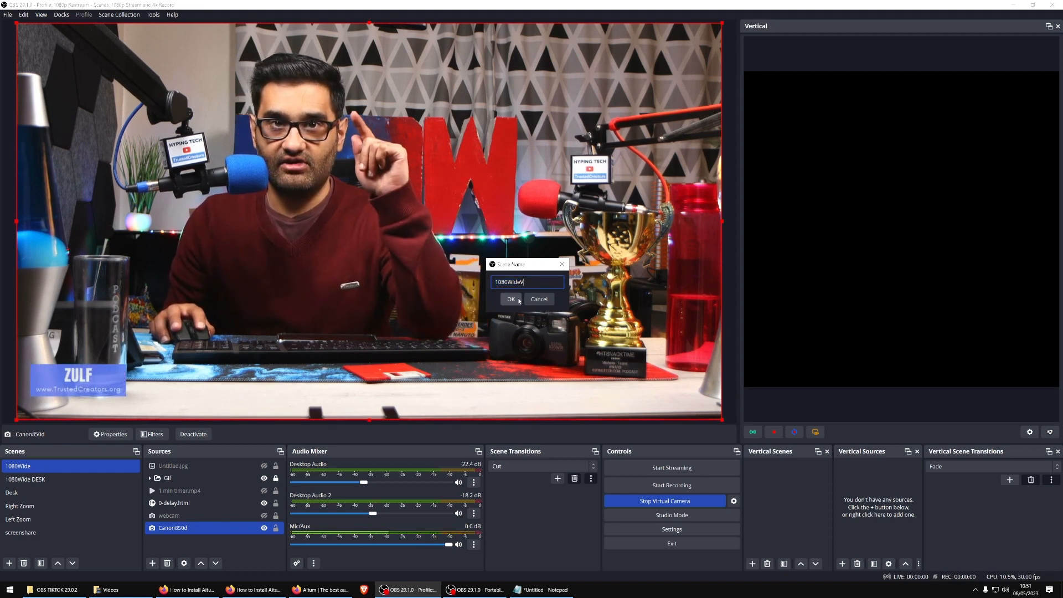
left_click(510, 299)
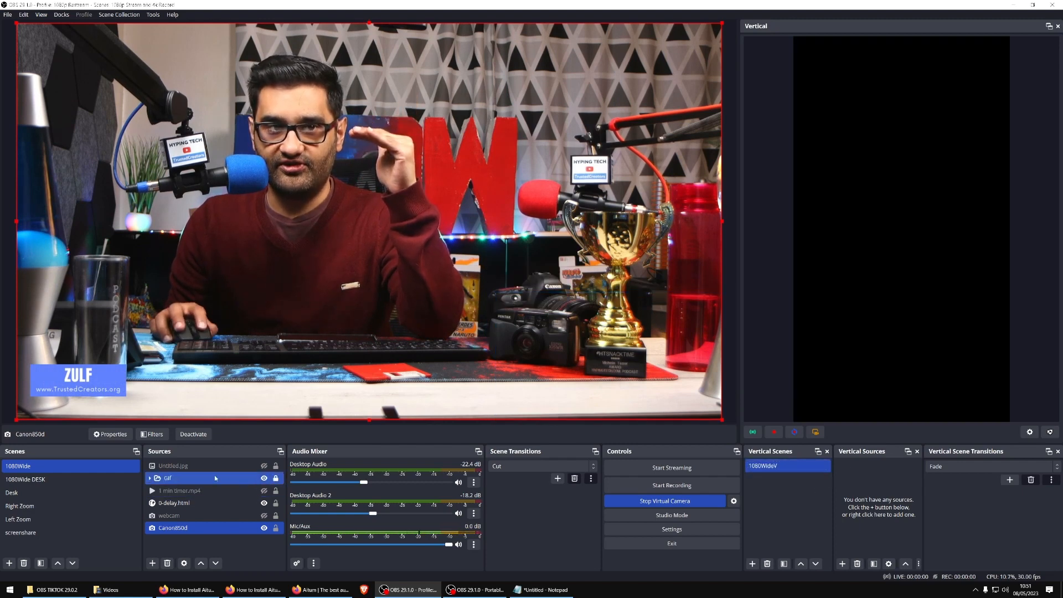
Step: Add the existing Canon850d video capture device as a source in the 1080WideV vertical scene
left_click(264, 528)
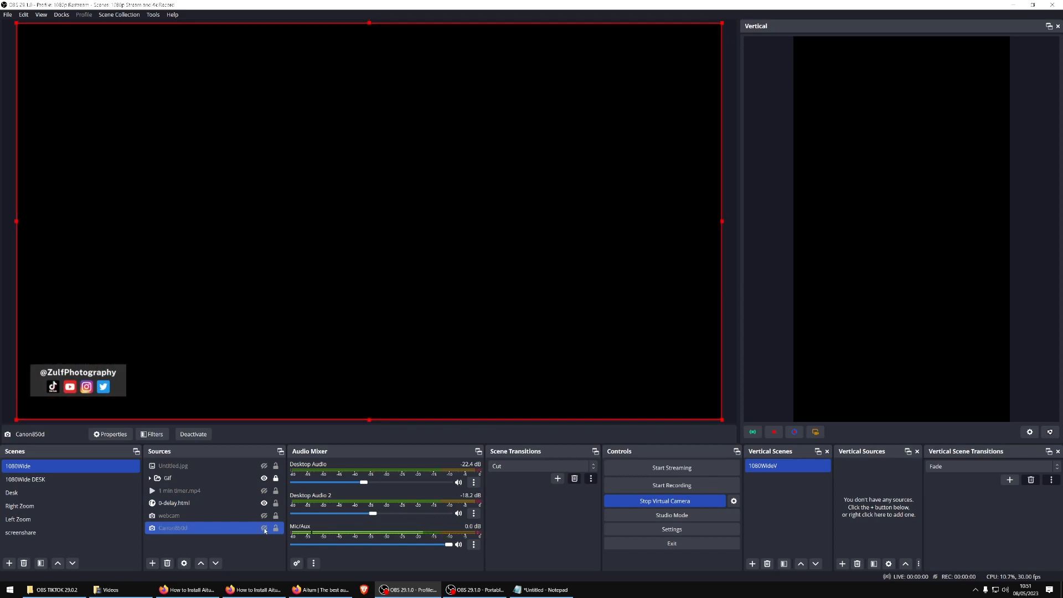
left_click(264, 528)
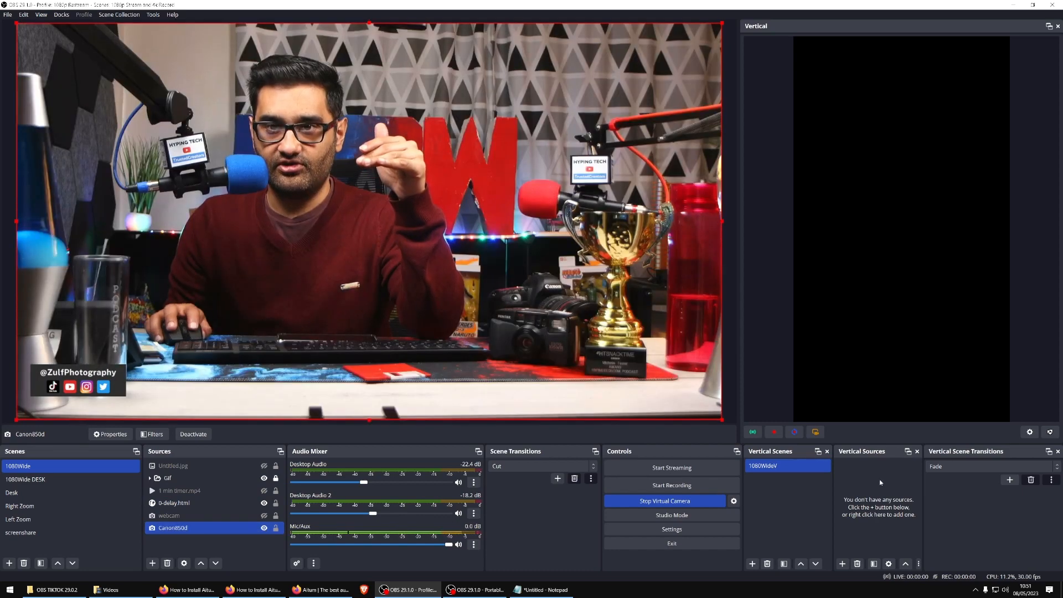
right_click(856, 464)
mouse_move(864, 469)
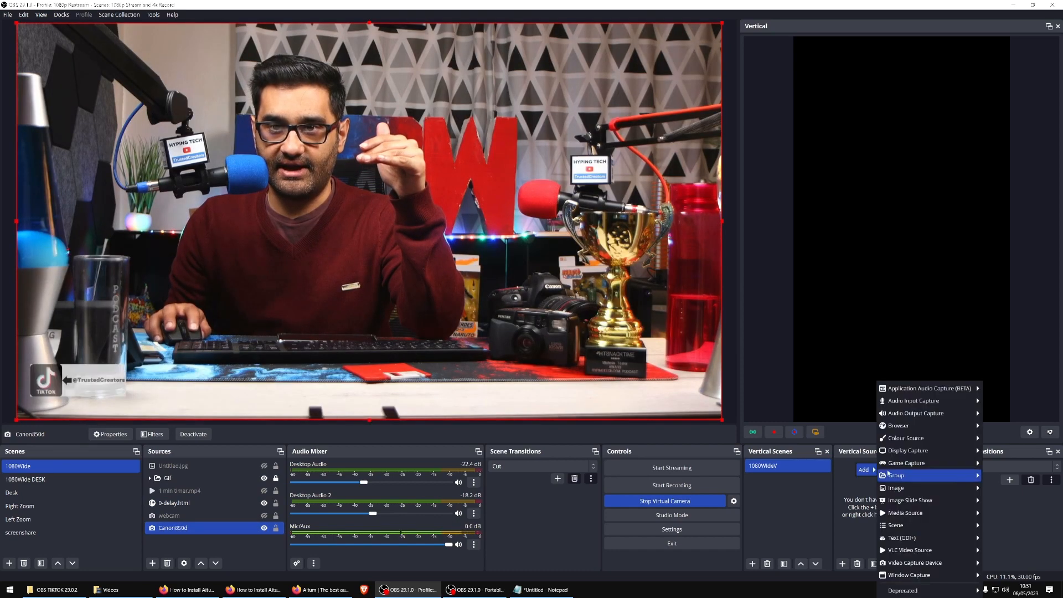
mouse_move(936, 567)
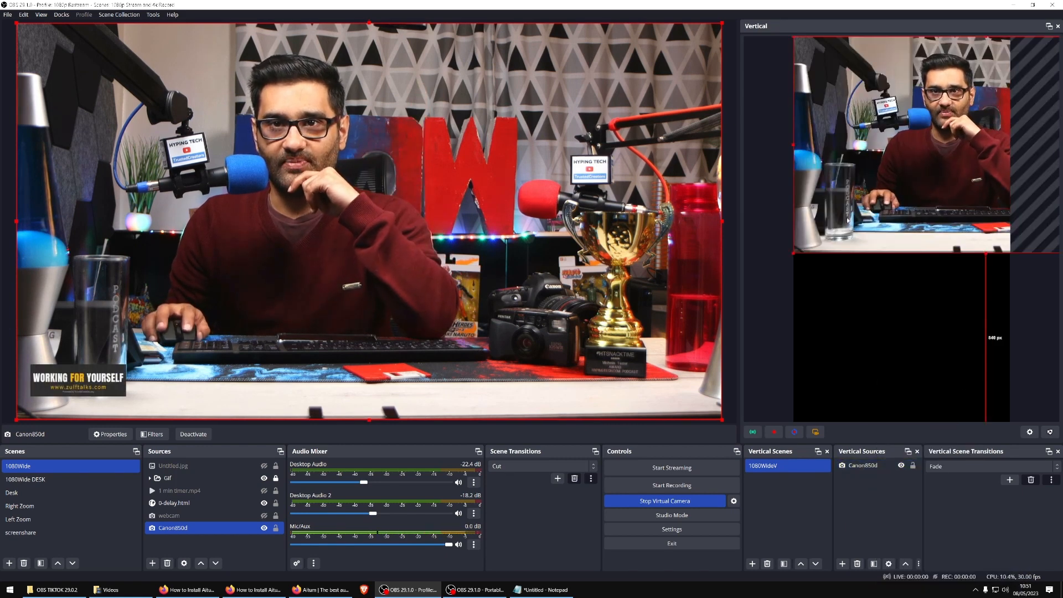
Step: Enlarge the Canon850d source to fill the height of the vertical canvas and shift it sideways to frame the presenter
left_click_drag(793, 252, 623, 444)
left_click_drag(829, 202, 1044, 204)
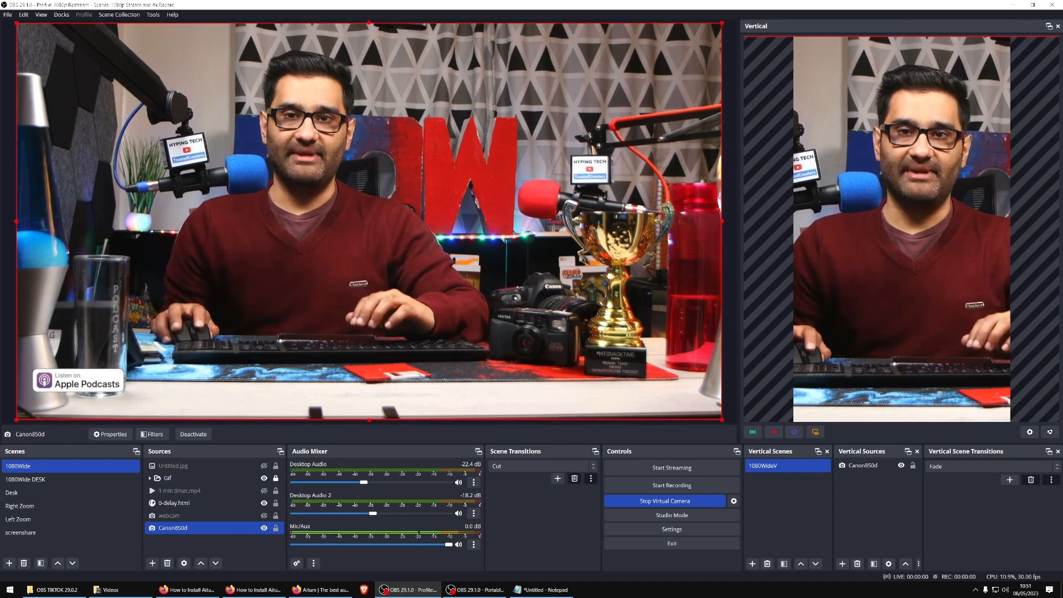
left_click_drag(948, 203, 945, 203)
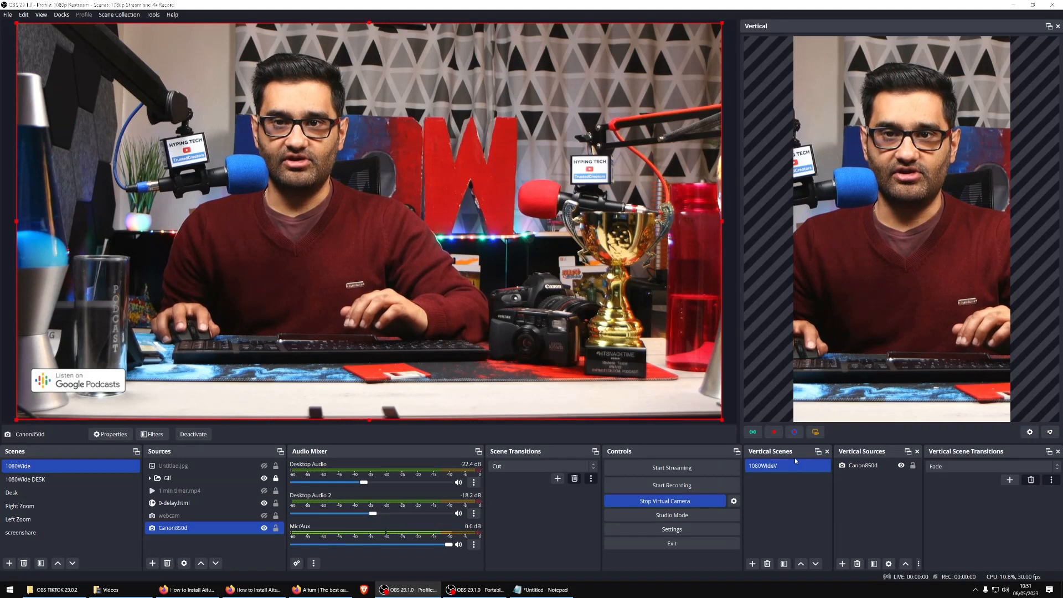
Step: Link the 1080WideV vertical scene to the main 1080Wide scene
right_click(782, 466)
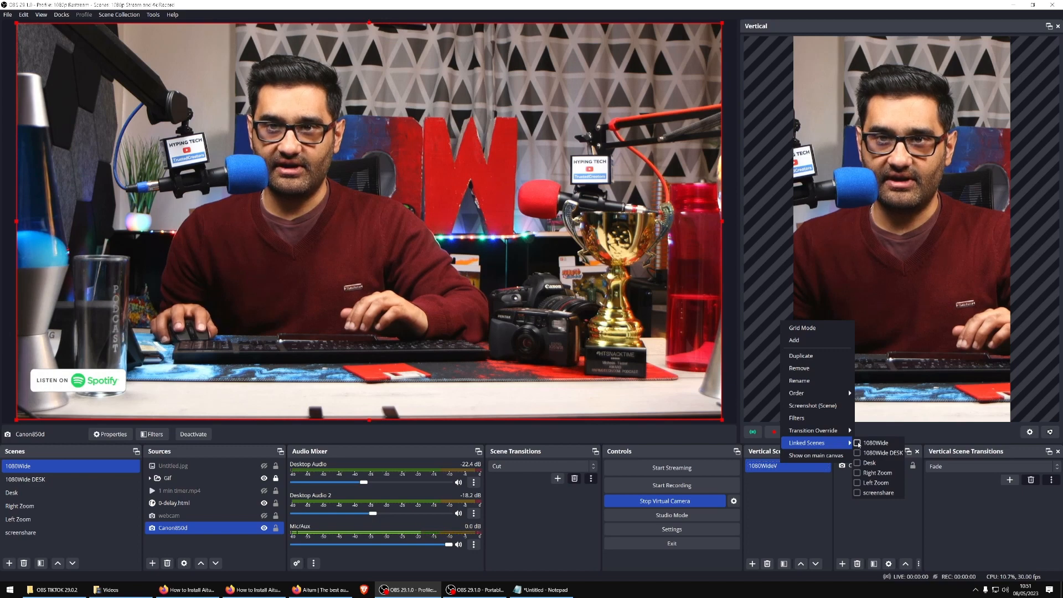
left_click(857, 443)
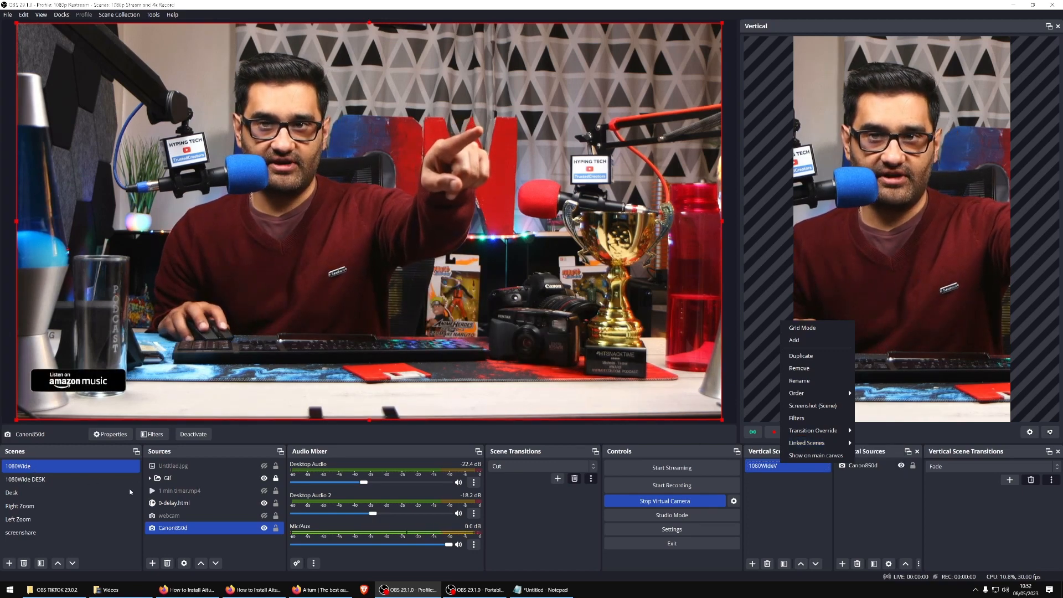
Step: Switch the main canvas to the 1080Wide DESK scene and add a vertical scene named 1080WideDeskV
left_click(782, 484)
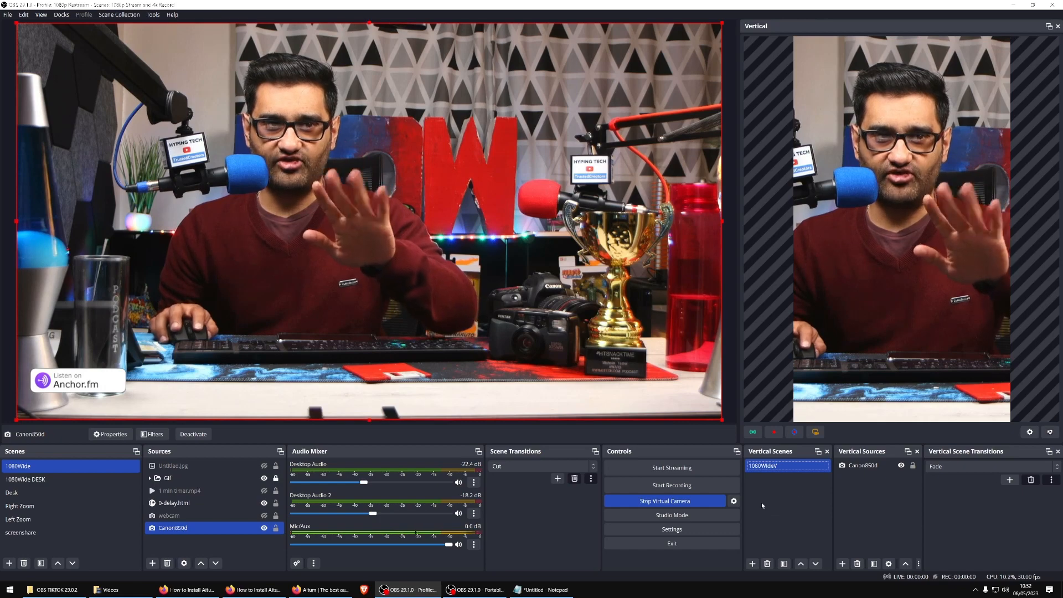
left_click(38, 479)
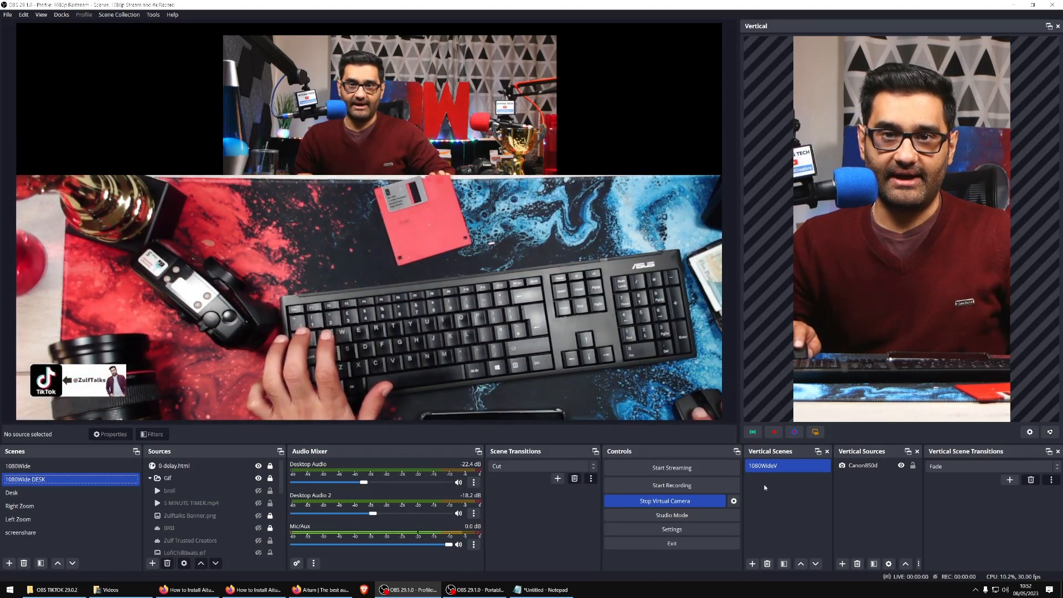
left_click(778, 504)
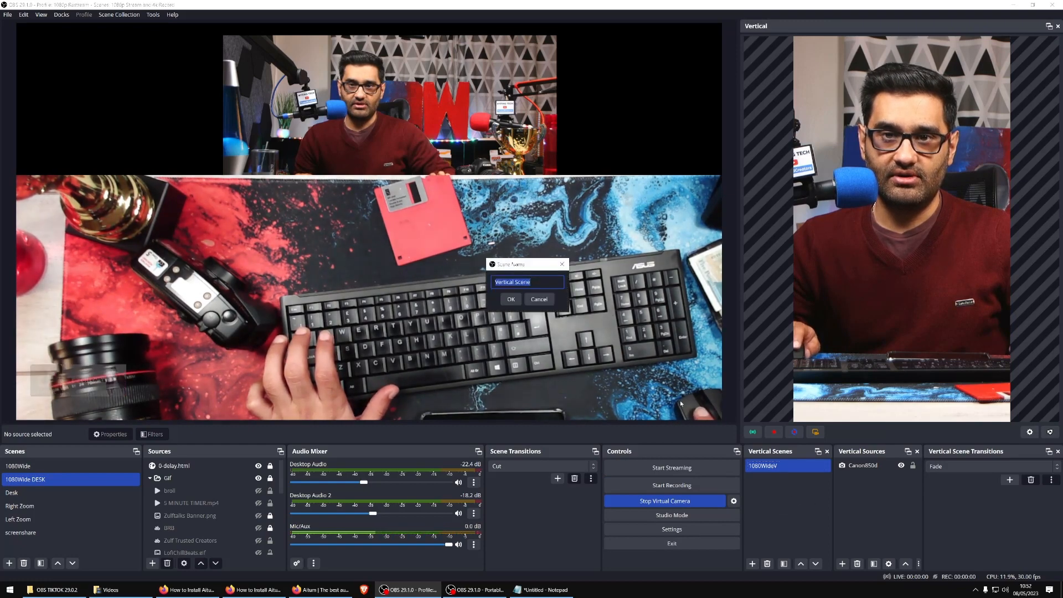
type("1")
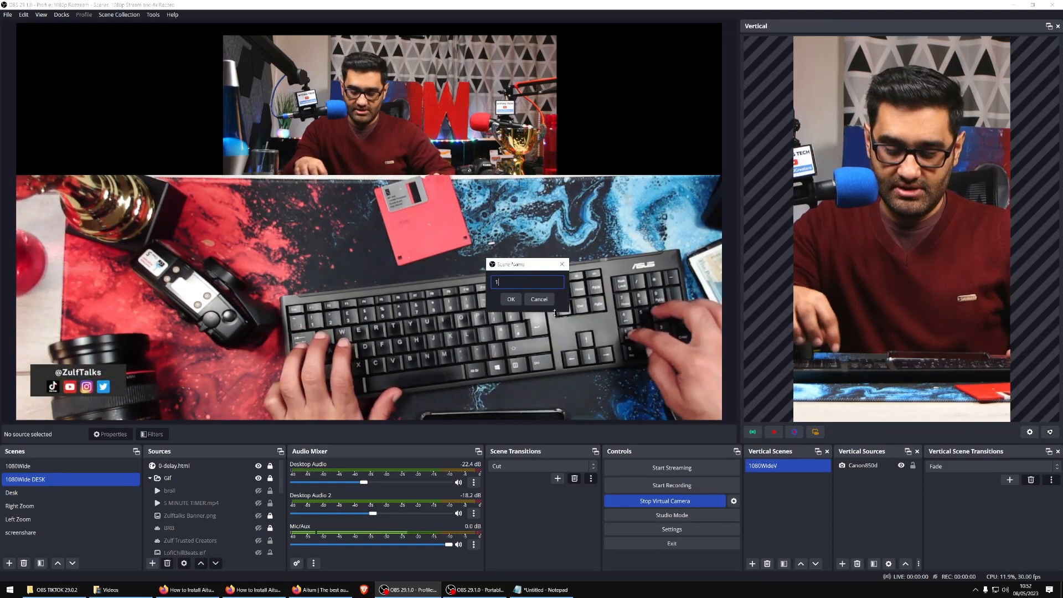
type("080")
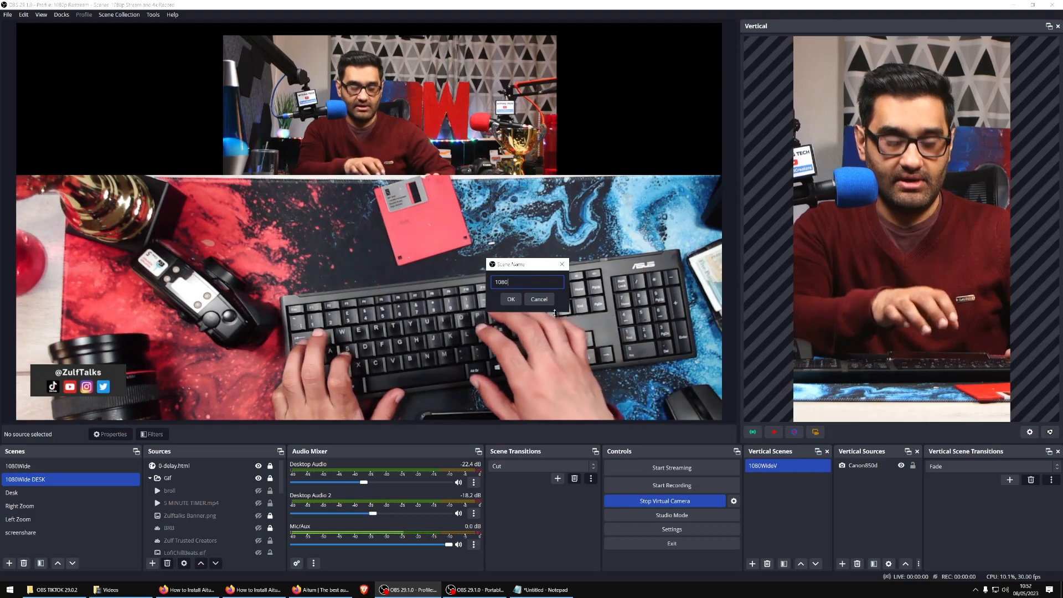
type("WideDeskV")
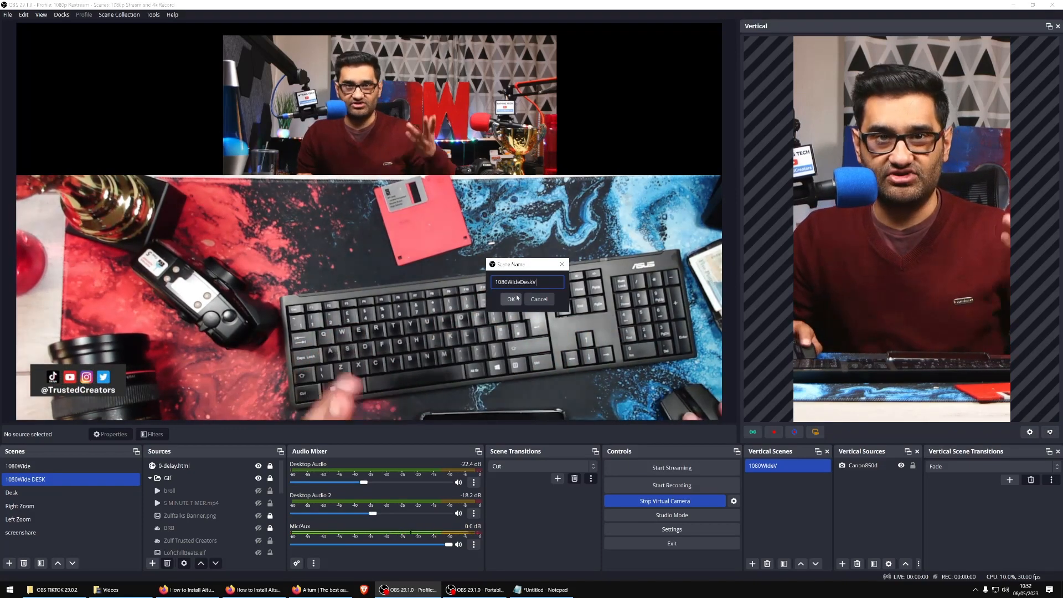
key("Return")
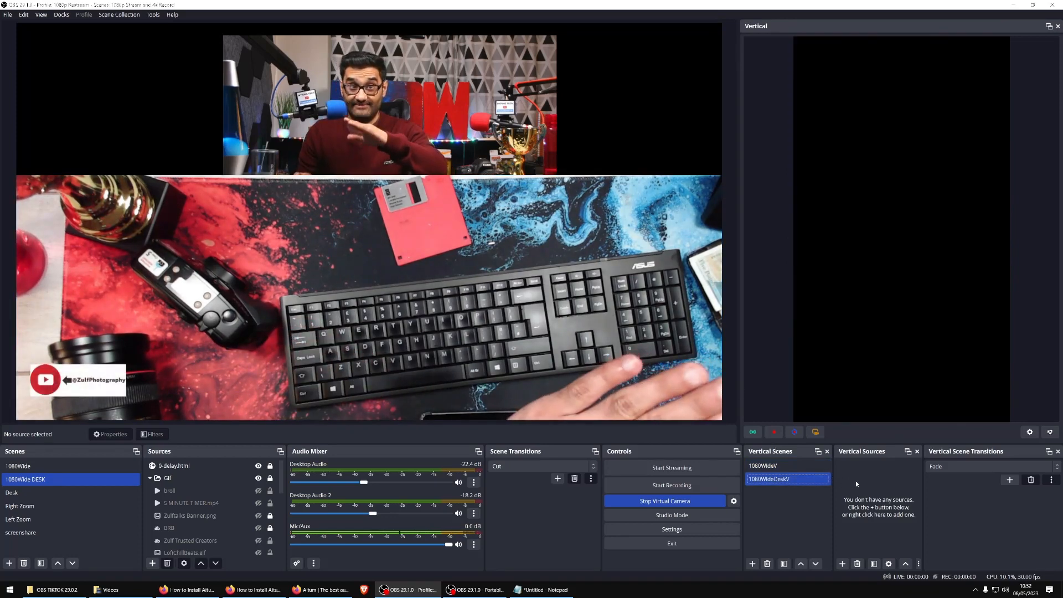
Step: Add the existing Canon850d video capture device to the 1080WideDeskV scene and shift it sideways to frame the presenter
right_click(879, 481)
mouse_move(889, 491)
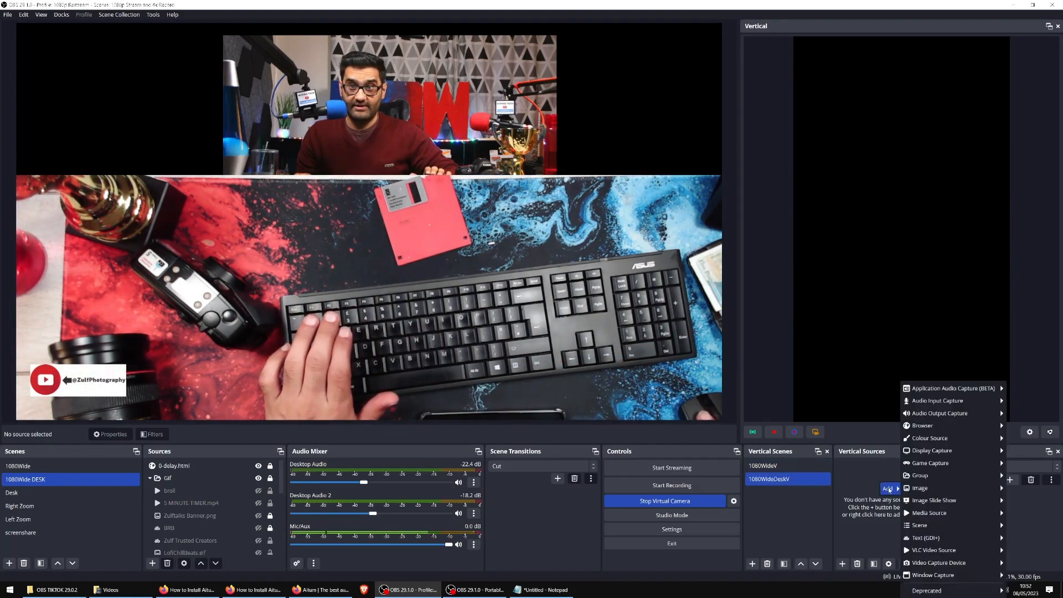
mouse_move(978, 564)
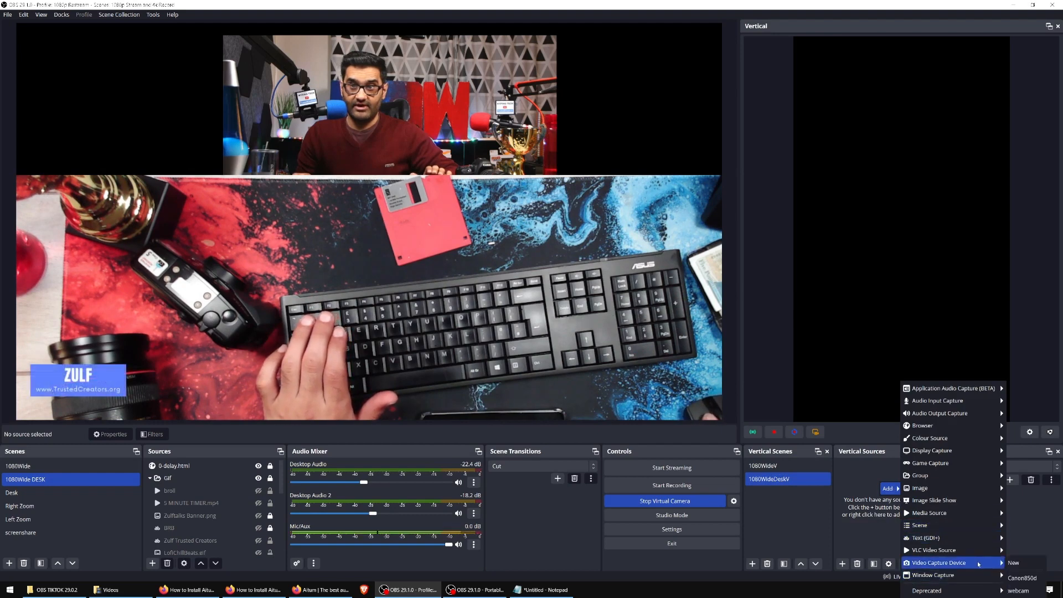
left_click(1021, 577)
left_click_drag(969, 163, 899, 164)
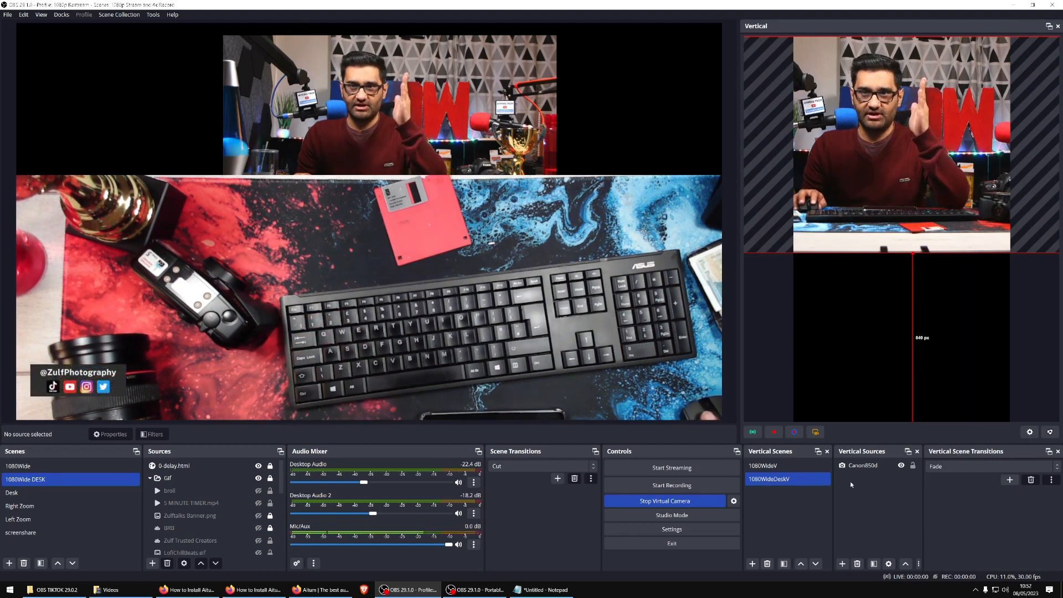
Step: Add the existing webcam video capture device to the 1080WideDeskV scene, scaled down and placed beneath the presenter to show the desk
mouse_move(886, 503)
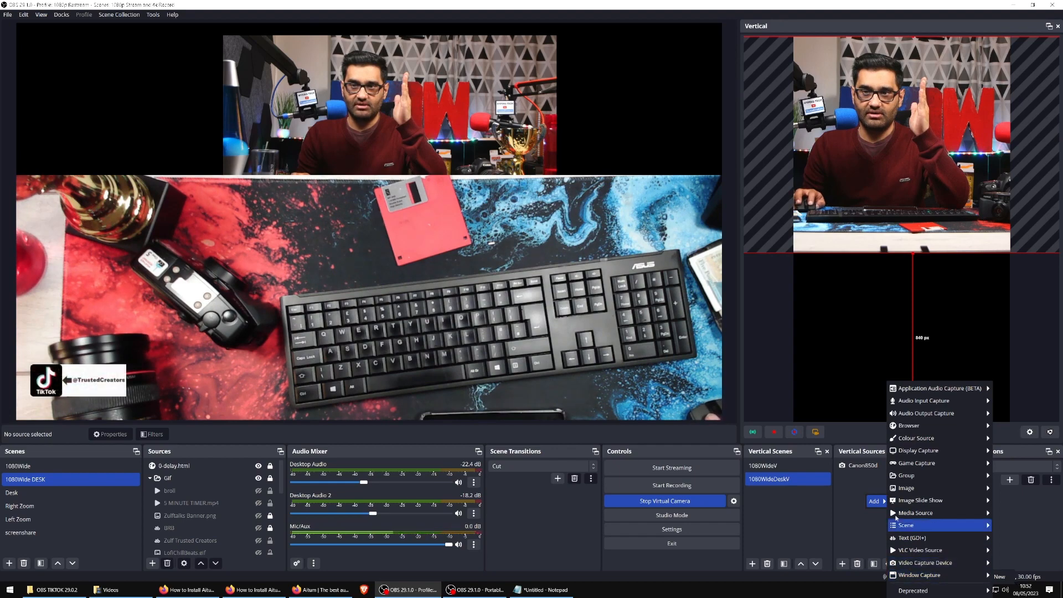
left_click(855, 467)
right_click(855, 479)
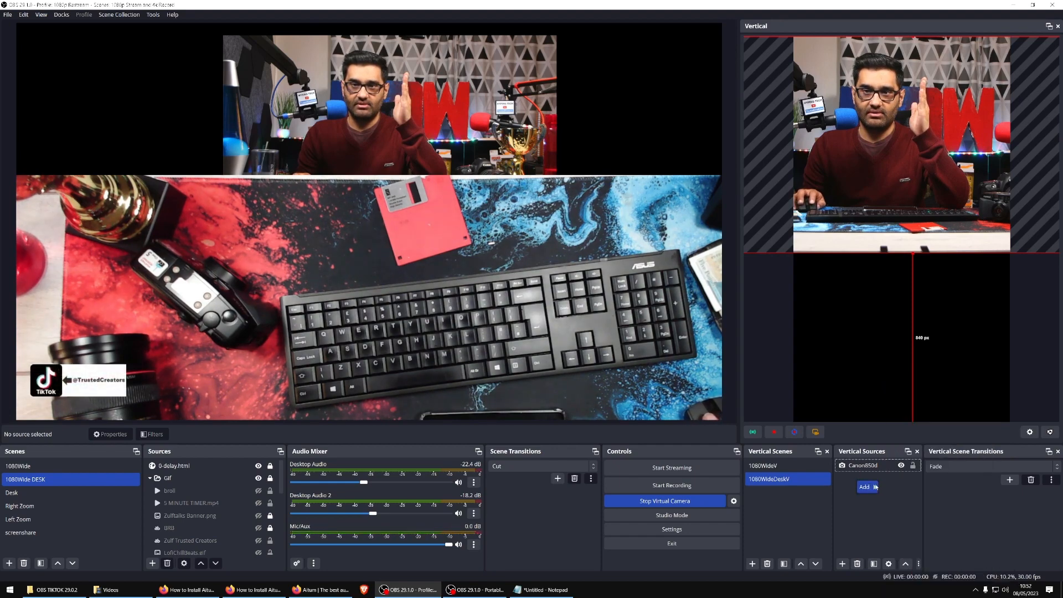
mouse_move(871, 487)
mouse_move(963, 563)
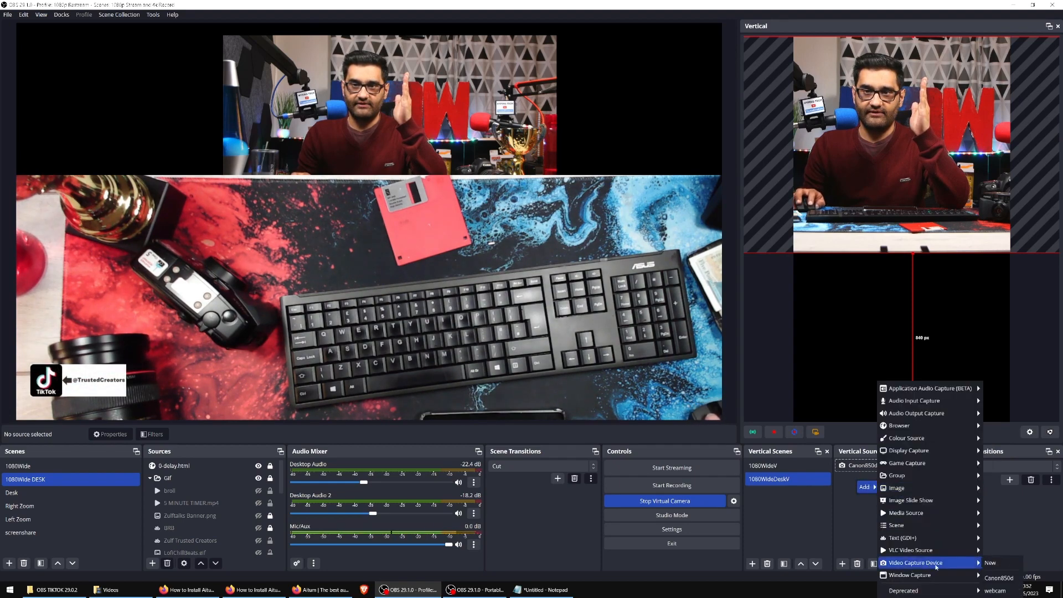
left_click(1008, 590)
left_click_drag(919, 172, 845, 260)
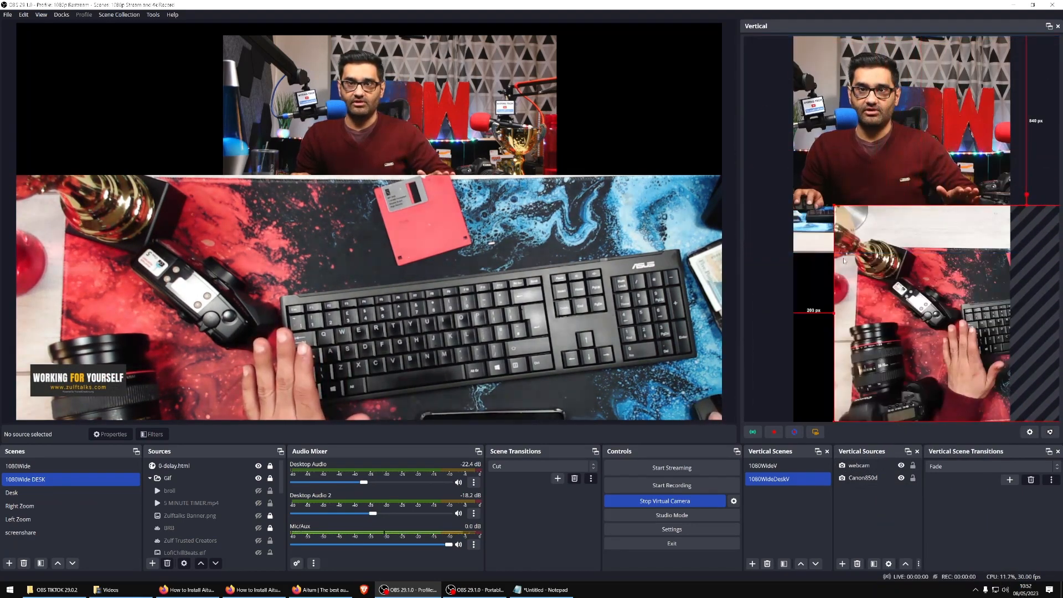
left_click_drag(834, 205, 799, 261)
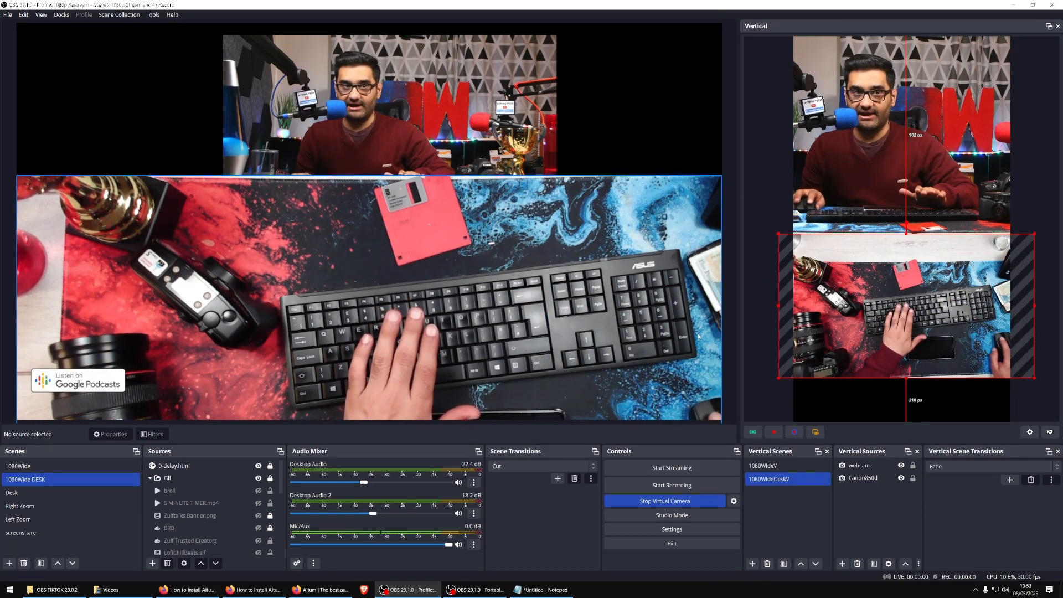
Step: Link the 1080WideDeskV vertical scene to the main 1080Wide DESK scene and test the link by switching between 1080Wide and 1080Wide DESK
right_click(789, 480)
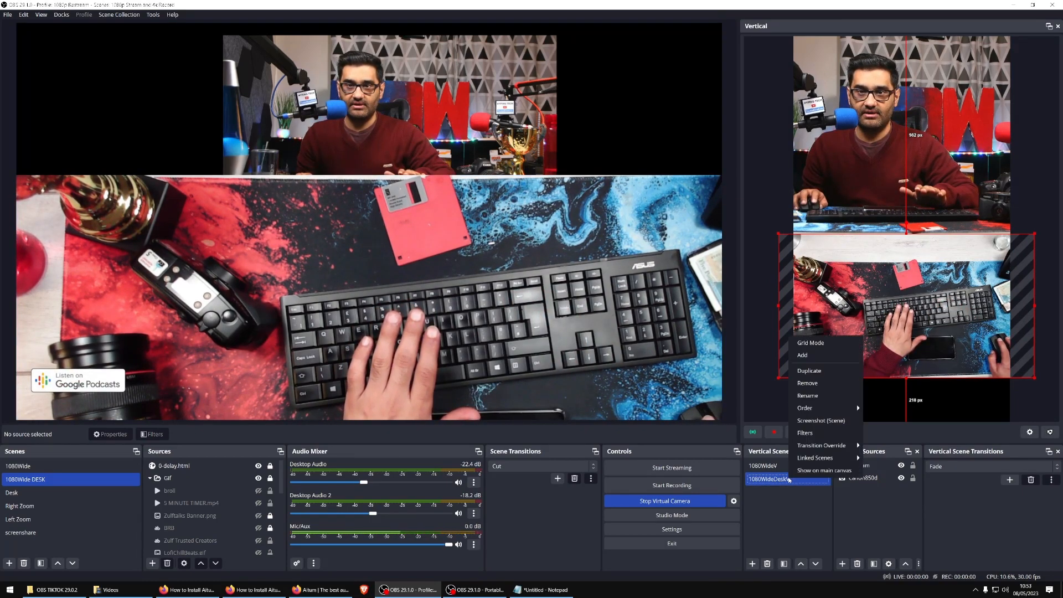
mouse_move(831, 458)
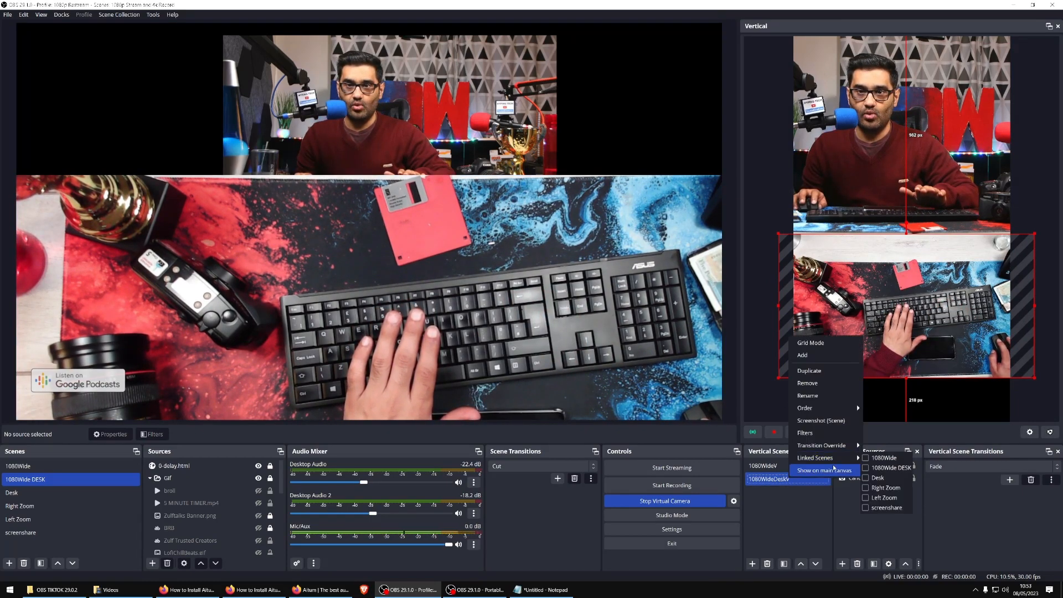
left_click(867, 468)
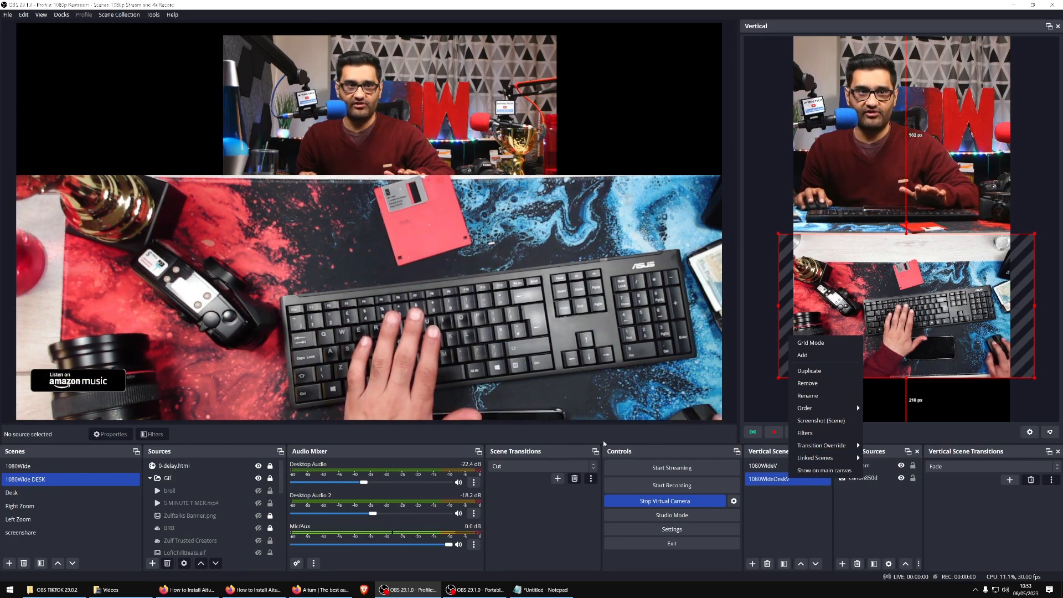
left_click(862, 505)
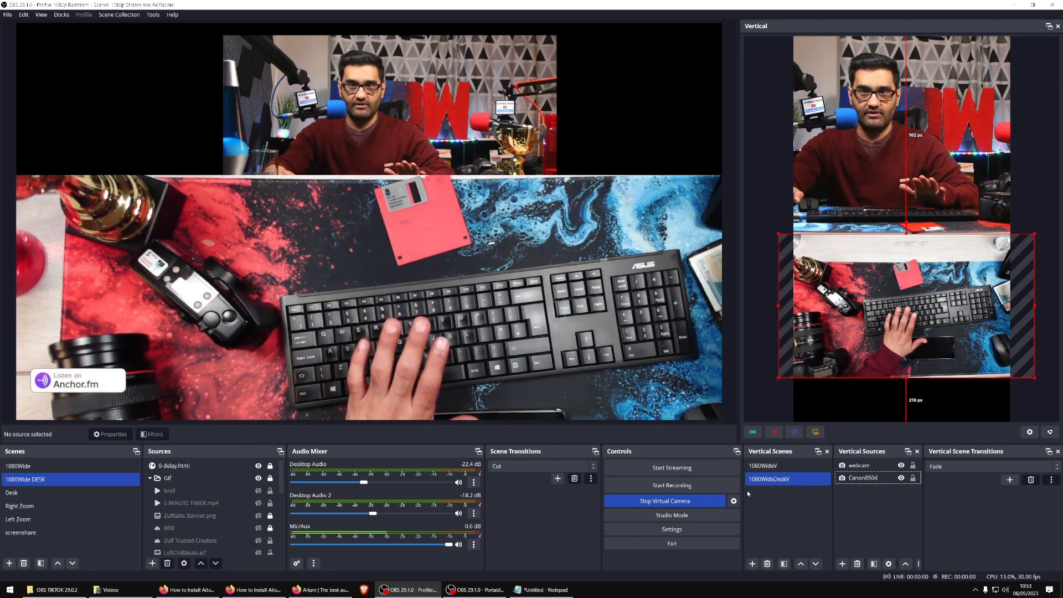
left_click(35, 466)
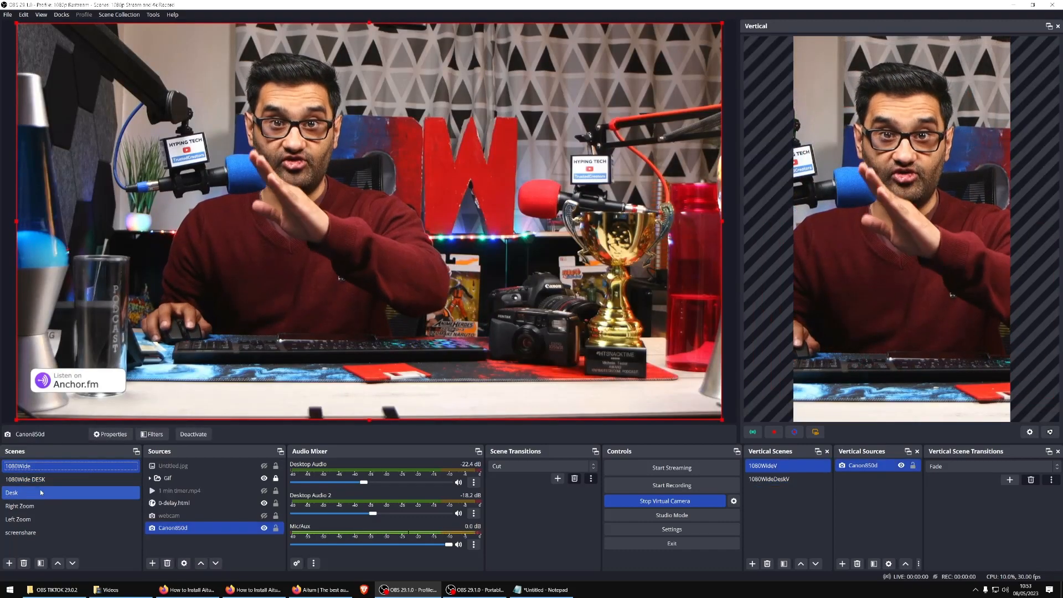
left_click(44, 481)
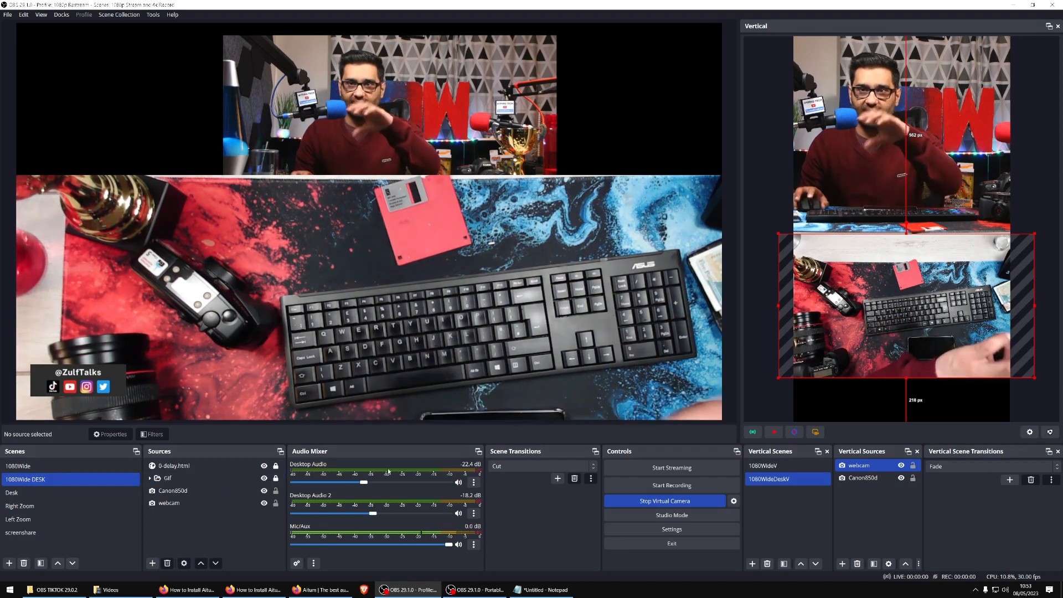
Step: Try to copy the 0-delay.html source from the main 1080Wide DESK scene into the 1080WideDeskV sources
right_click(216, 465)
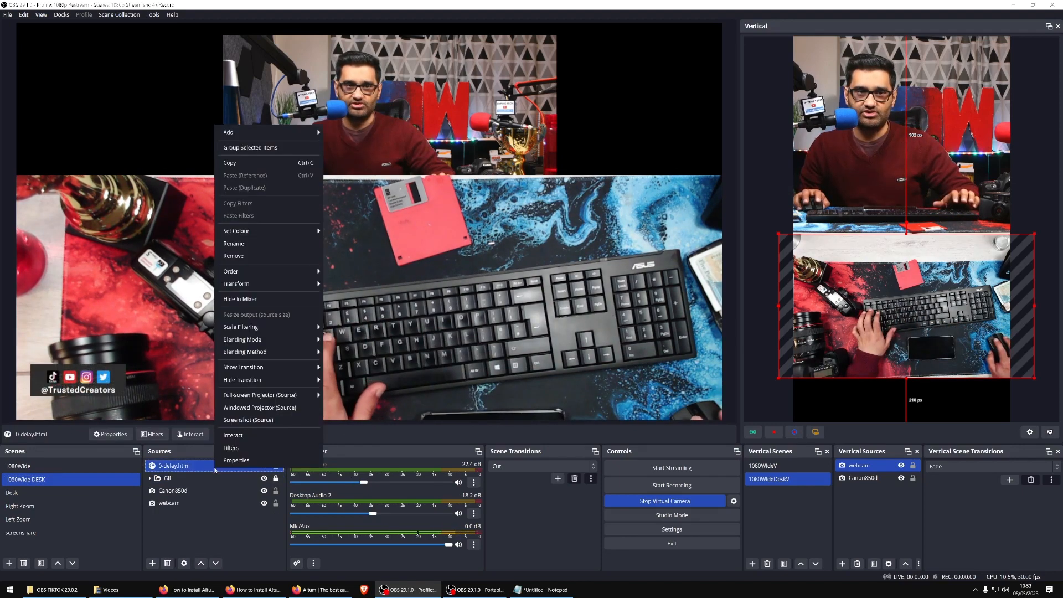
left_click(235, 164)
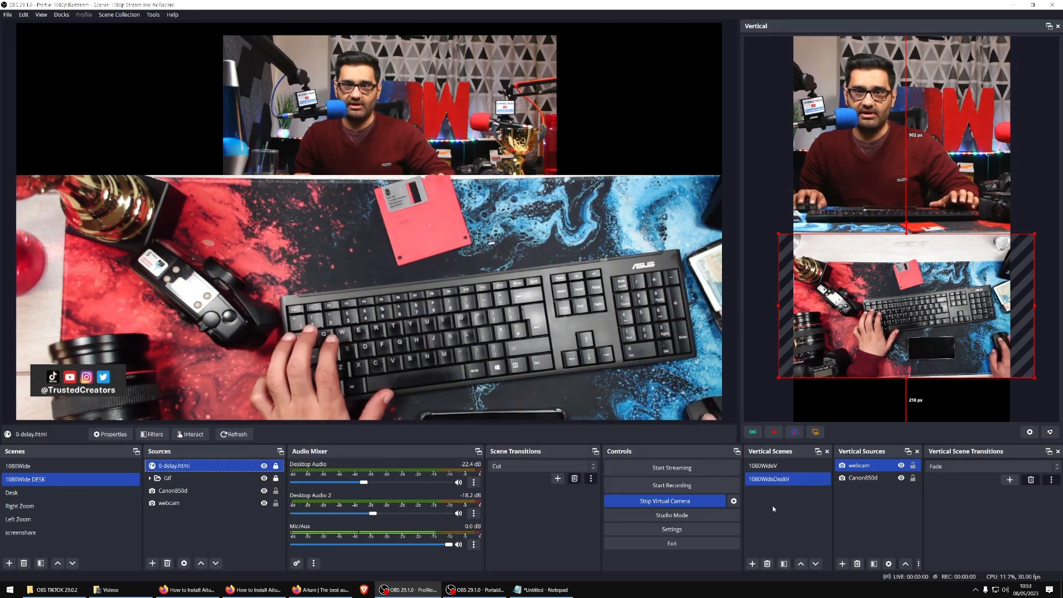
right_click(878, 512)
mouse_move(885, 519)
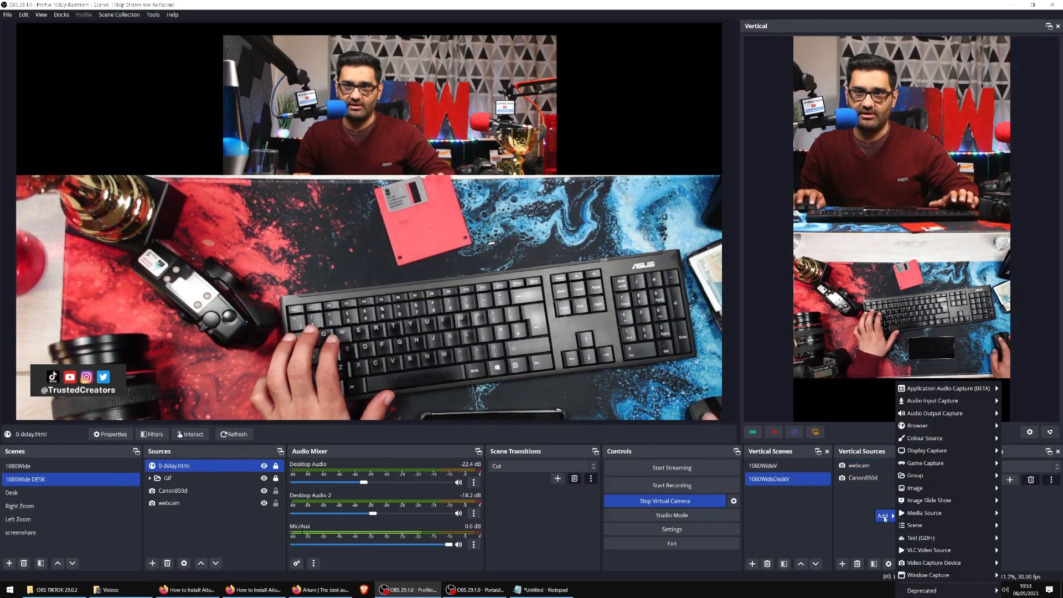
left_click(853, 504)
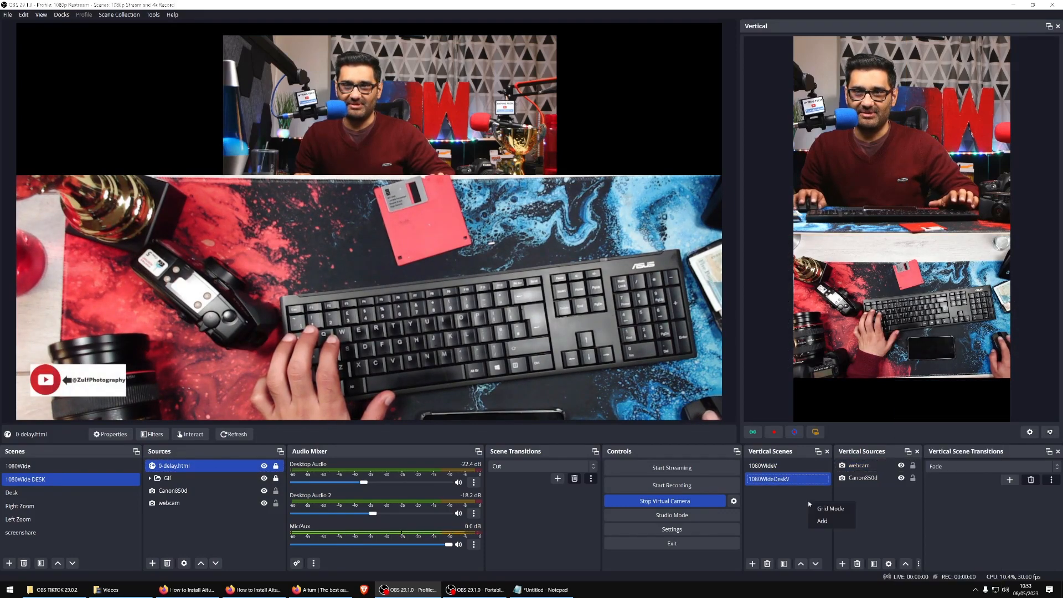
left_click(873, 478)
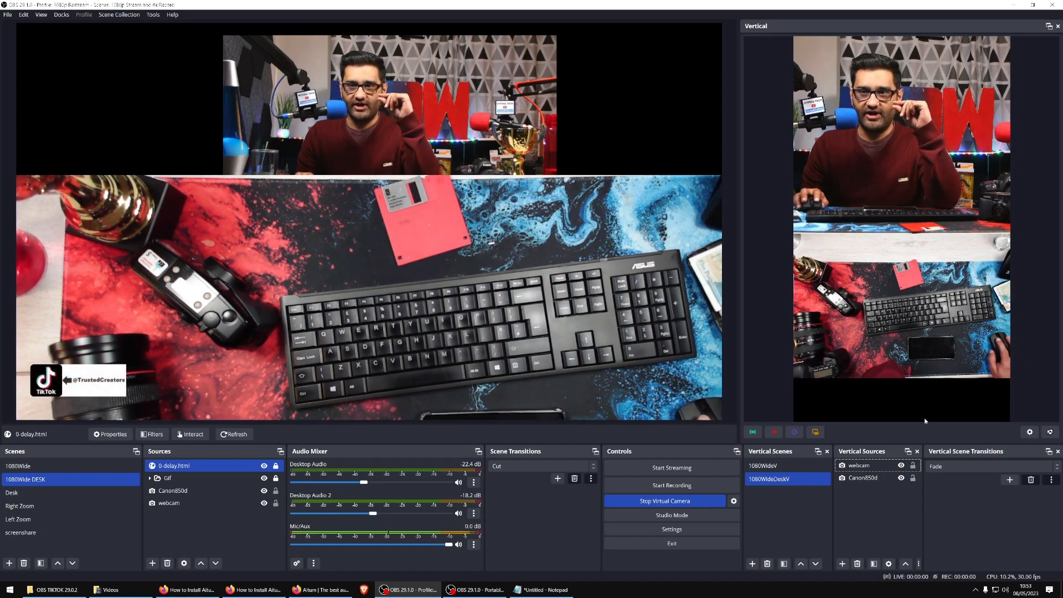
left_click(881, 478)
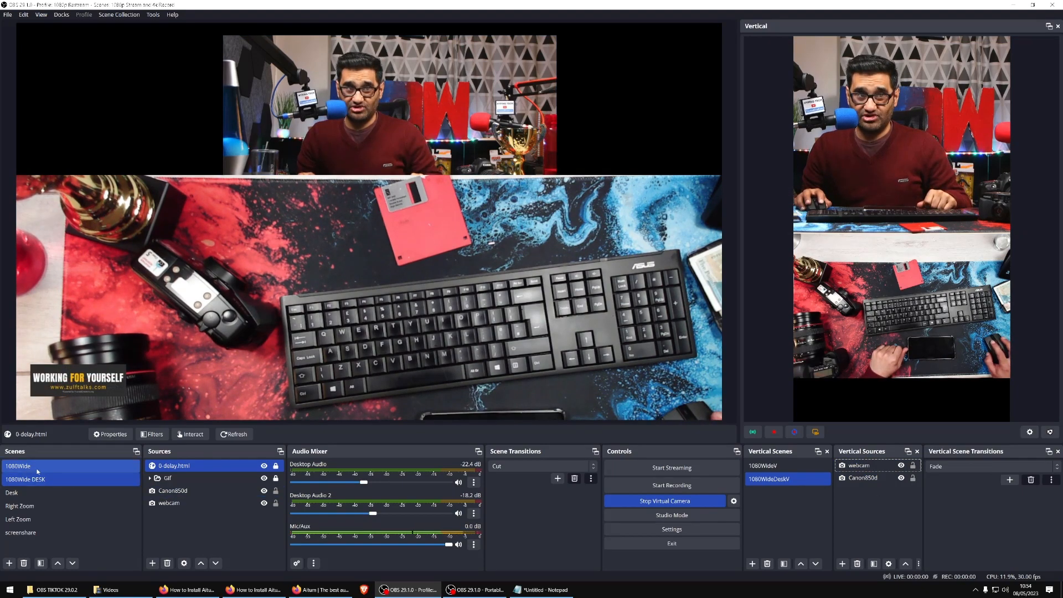
Step: Review the General, Streaming and Recording options in the Vertical settings and close them without changes
left_click(1029, 432)
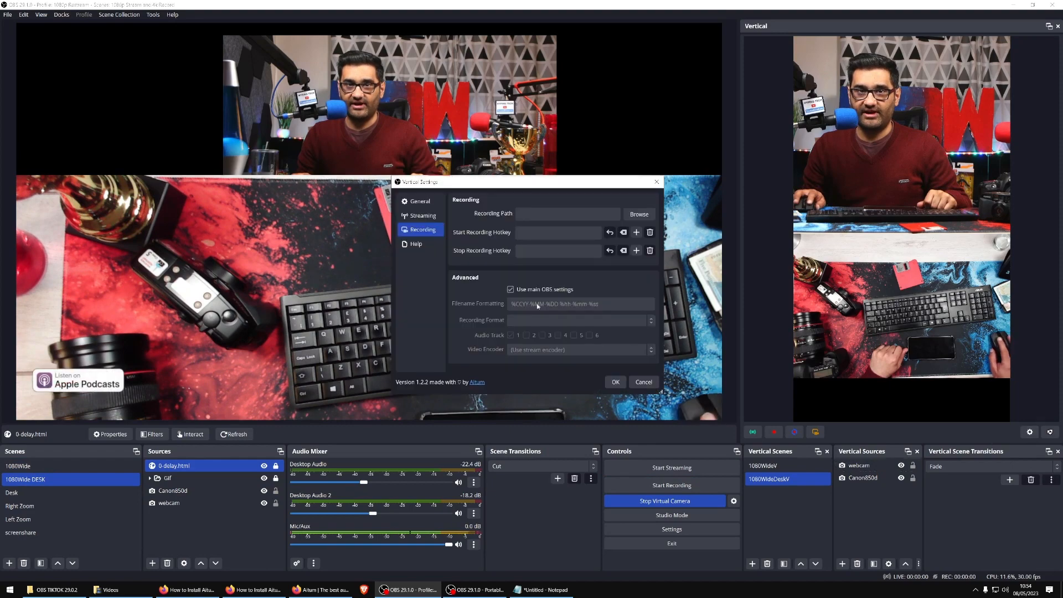
left_click_drag(508, 186, 579, 196)
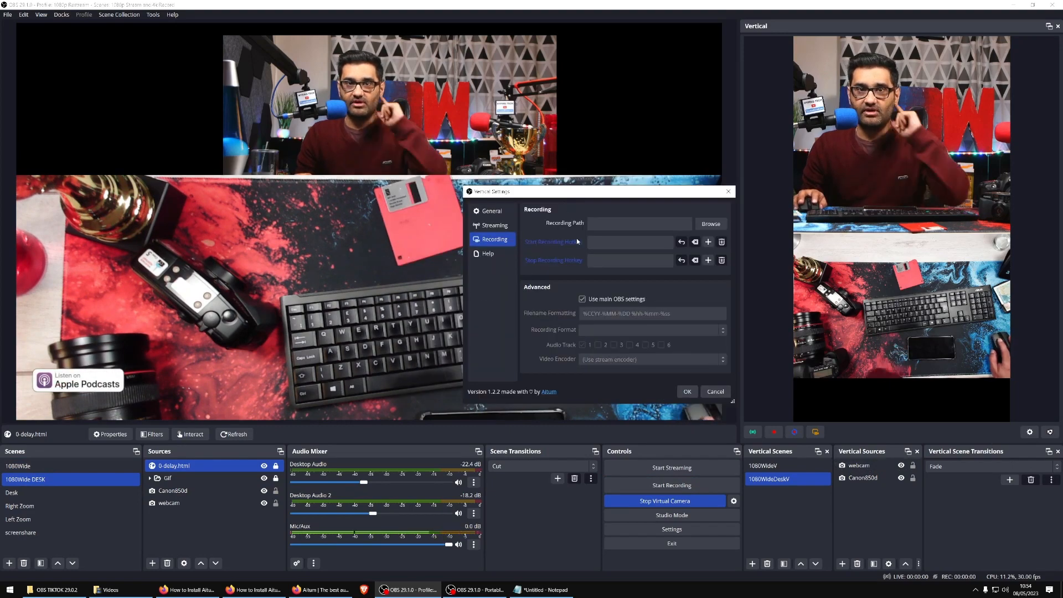
left_click(502, 216)
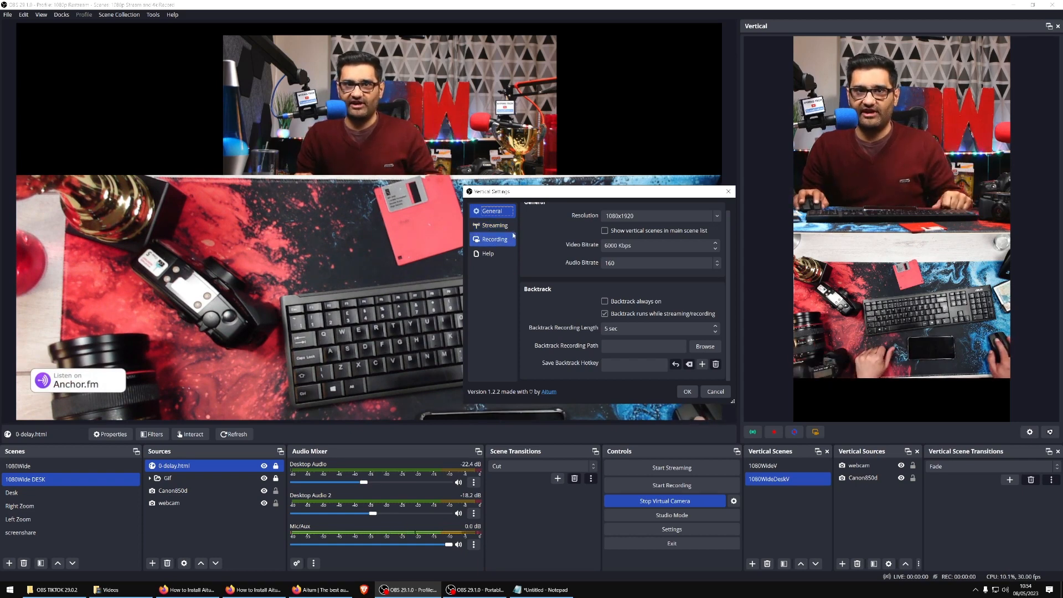
left_click(494, 230)
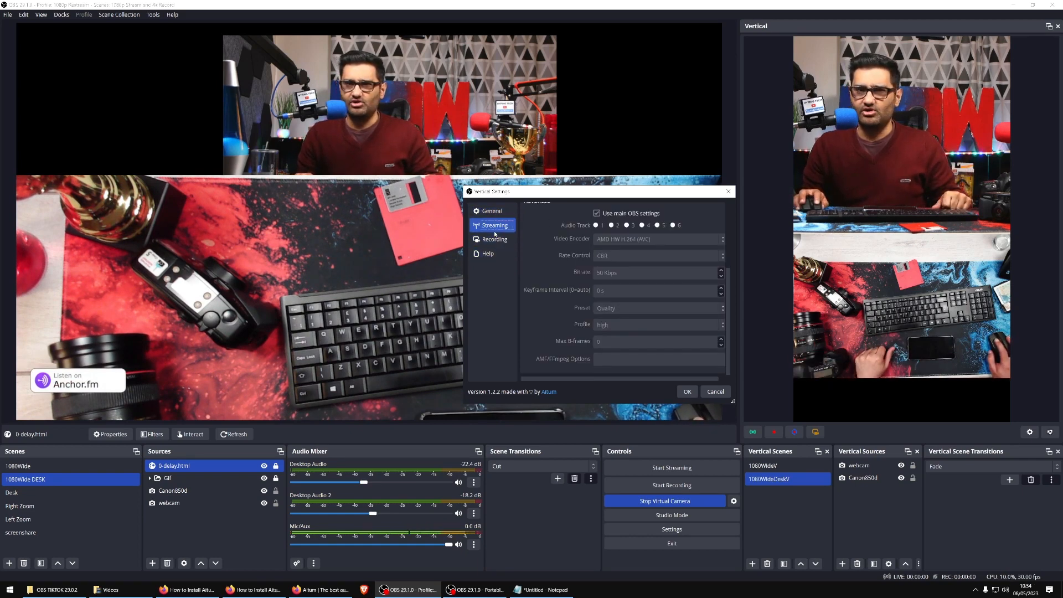
scroll(558, 304, "up", 3)
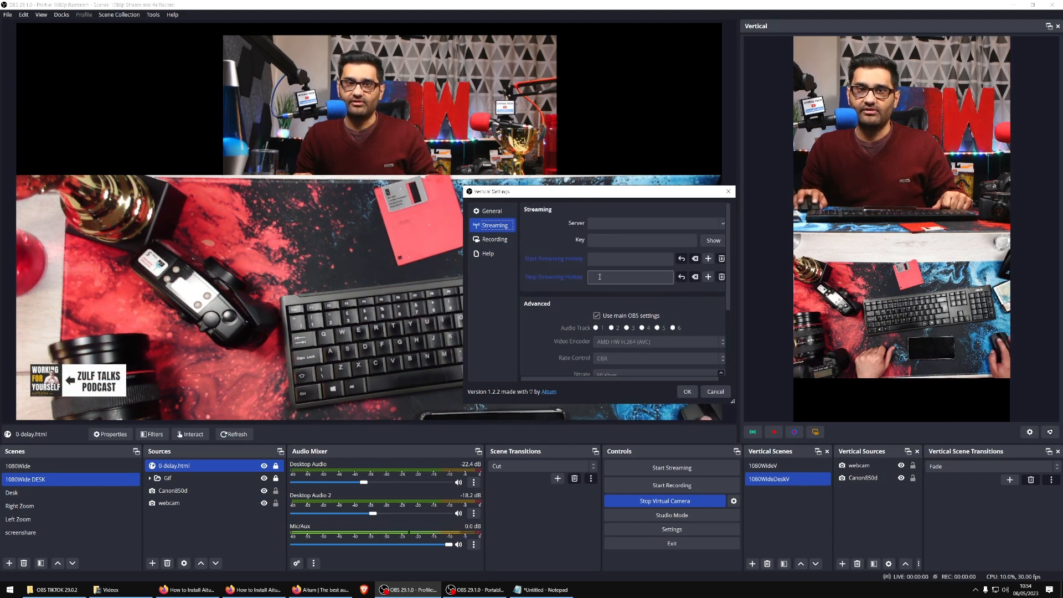
left_click(487, 244)
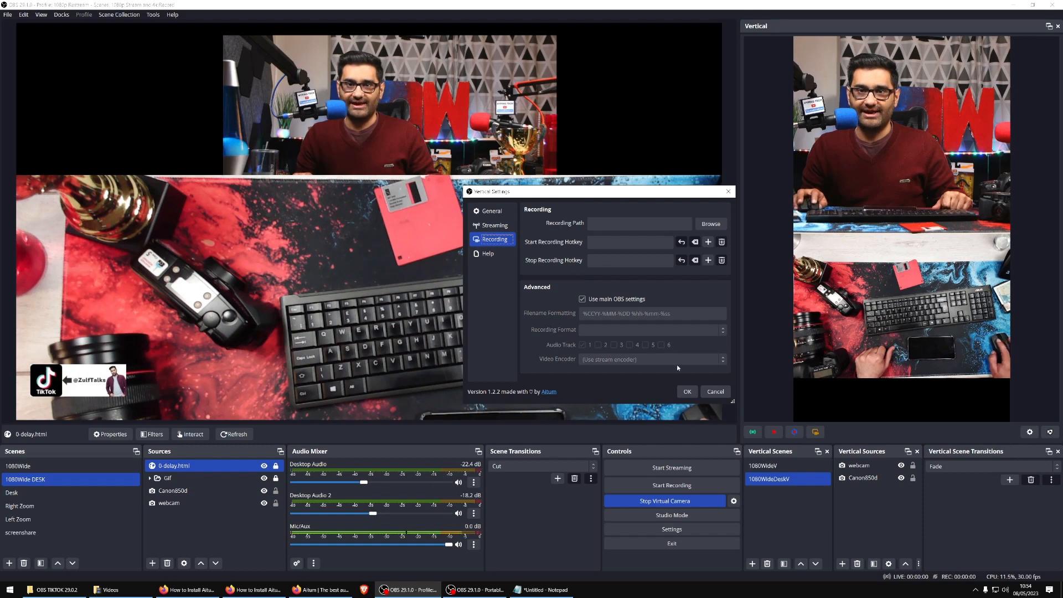
left_click(714, 392)
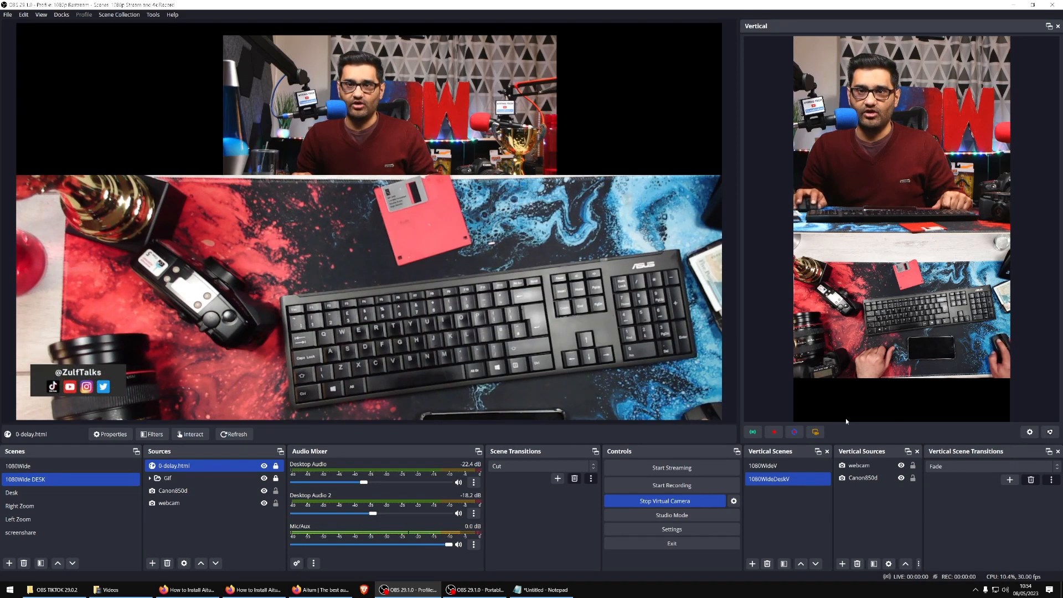
Step: Return the main canvas to the 1080Wide scene and view the second, portable OBS instance at full size before minimizing it
left_click(95, 467)
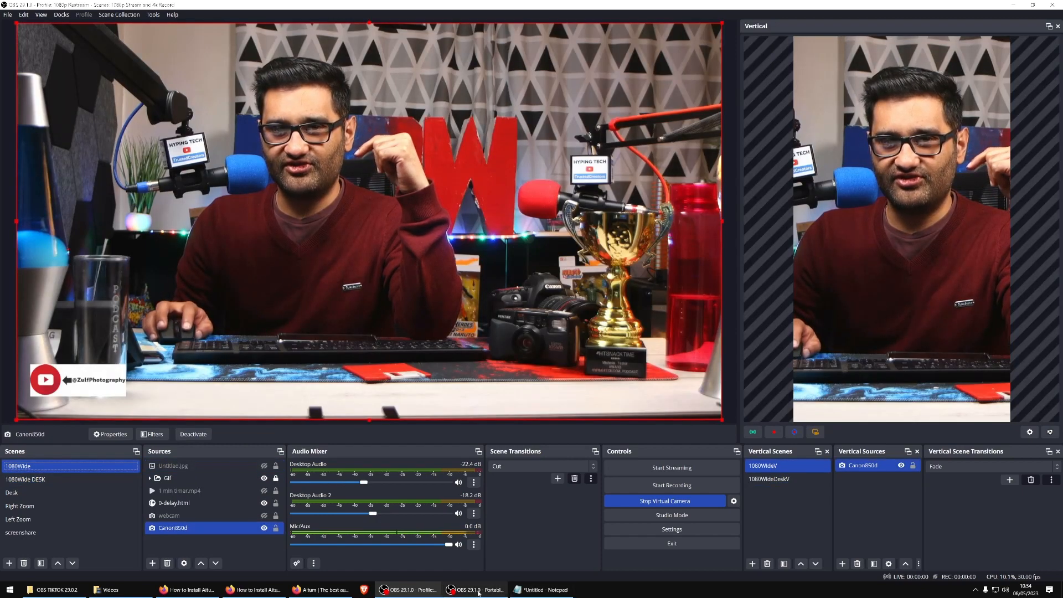
left_click_drag(1062, 318, 503, 183)
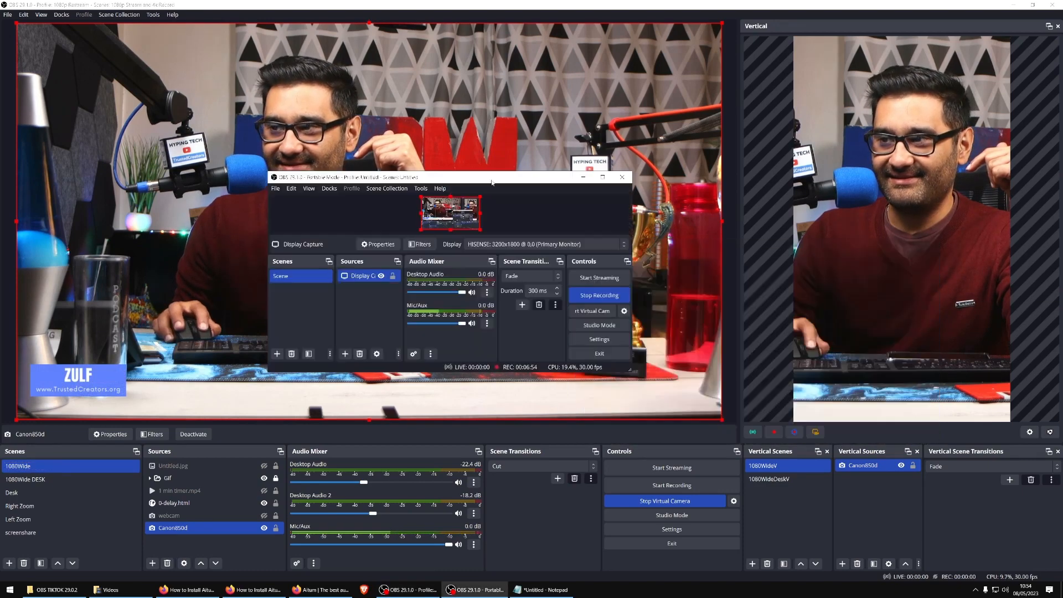
left_click(603, 177)
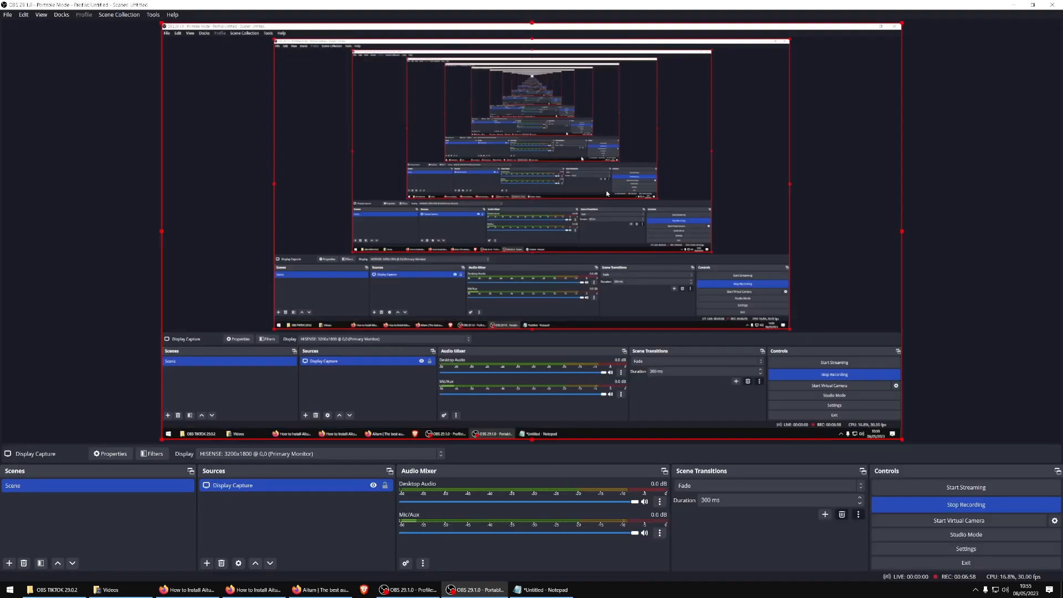
left_click(1034, 4)
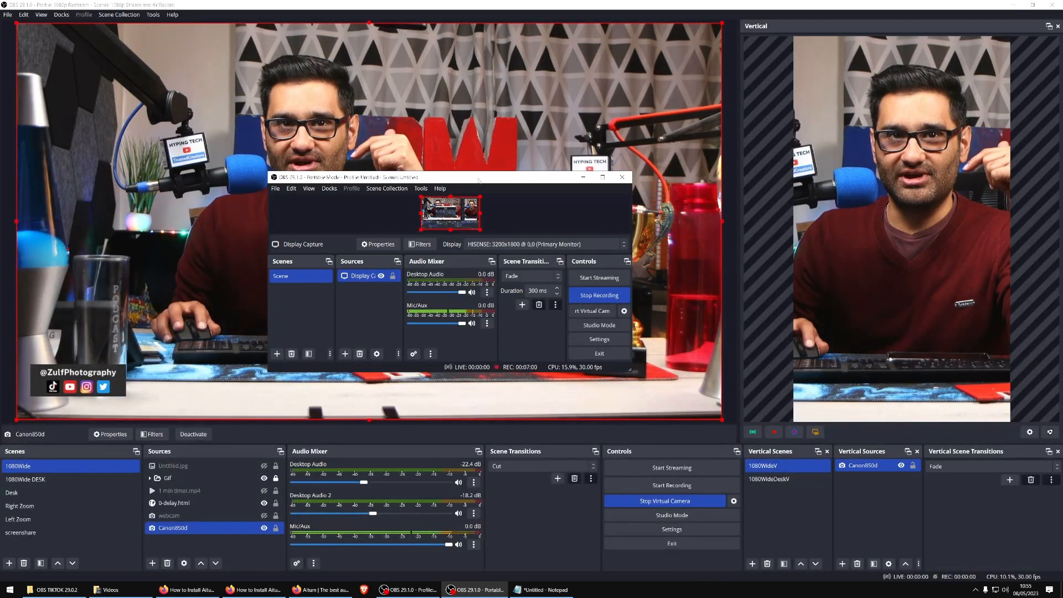
left_click(583, 177)
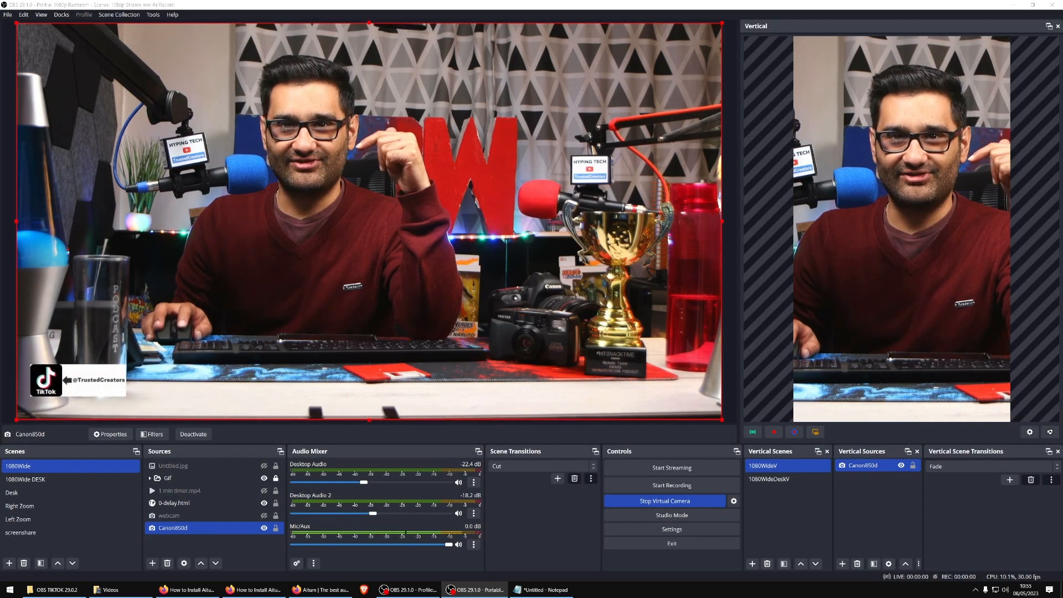